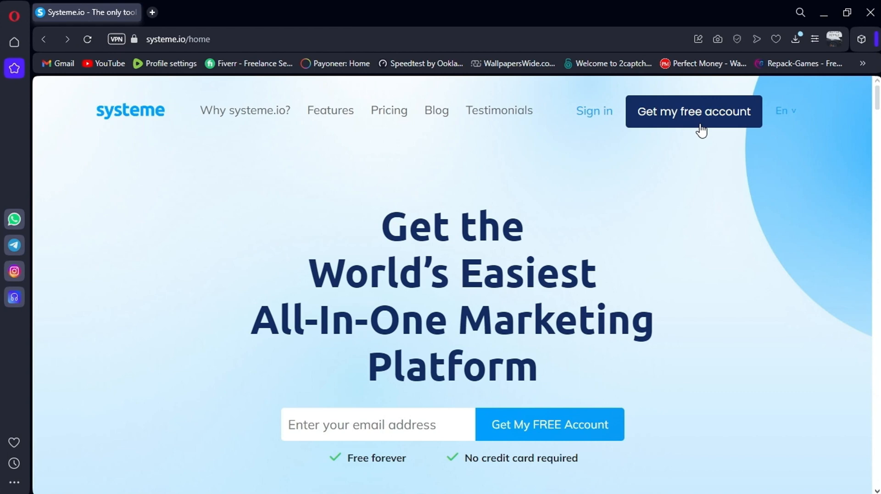
# Sign in to the systeme.io account from the homepage to load the dashboard
pyautogui.click(591, 123)
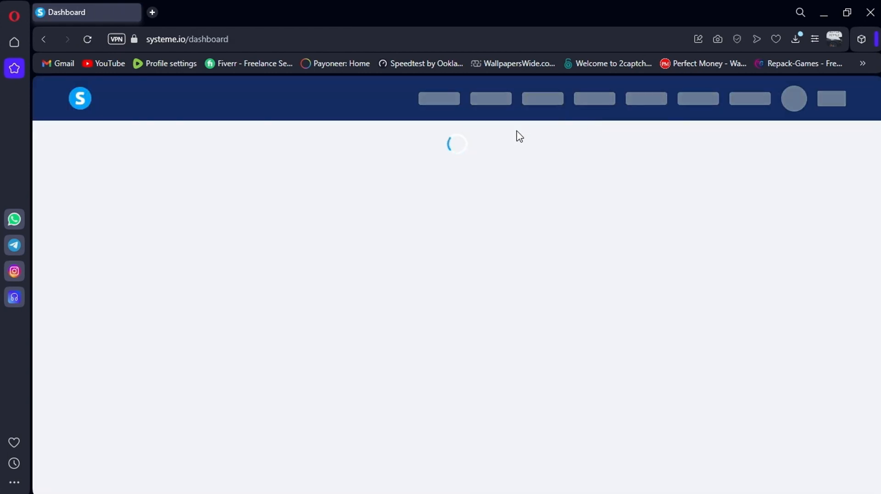
pyautogui.click(551, 146)
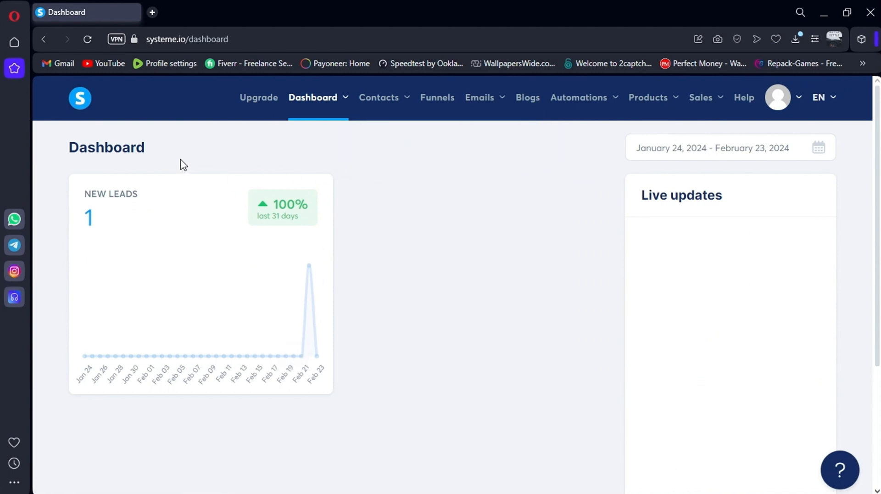
pyautogui.moveTo(158, 159); pyautogui.dragTo(79, 161)
pyautogui.click(78, 164)
pyautogui.click(659, 156)
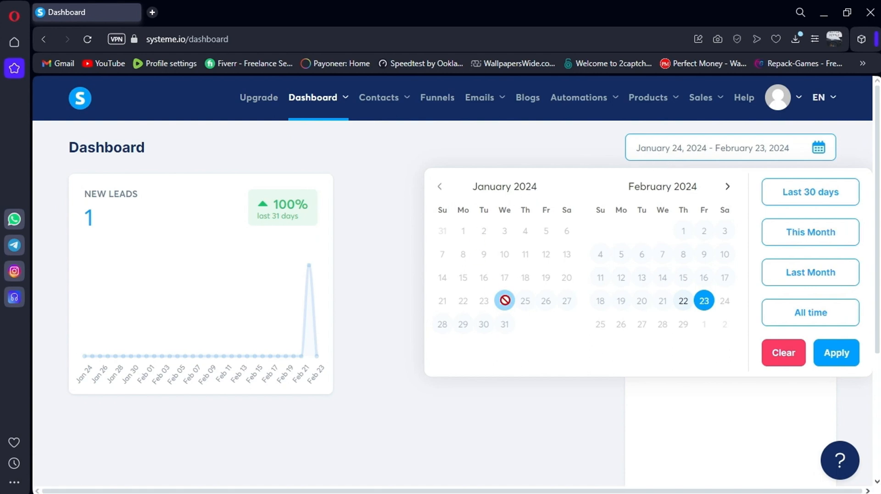
pyautogui.click(556, 413)
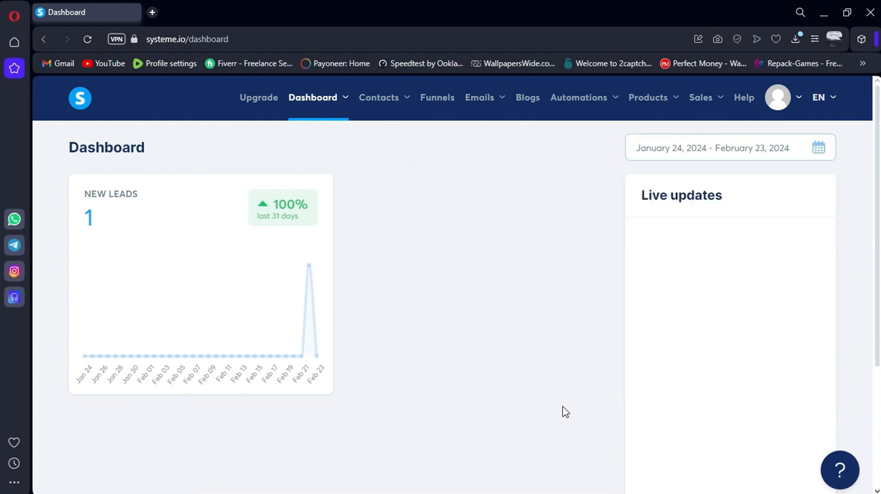
# Start a new funnel named 'Test funnel', keeping the existing funnel domain
pyautogui.click(437, 106)
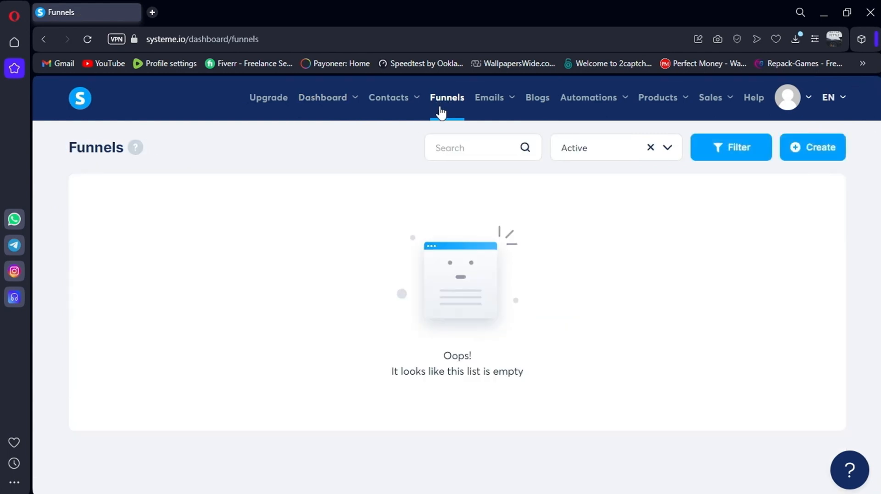
pyautogui.click(803, 152)
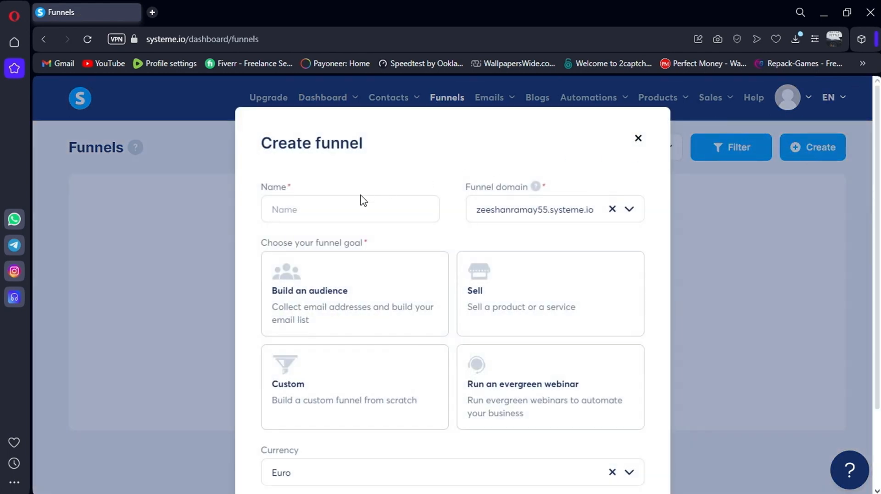
pyautogui.click(340, 206)
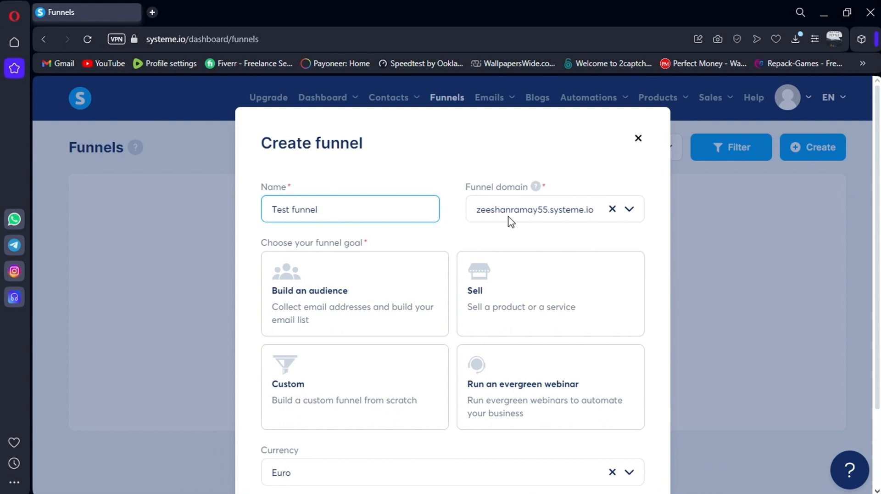
pyautogui.click(538, 217)
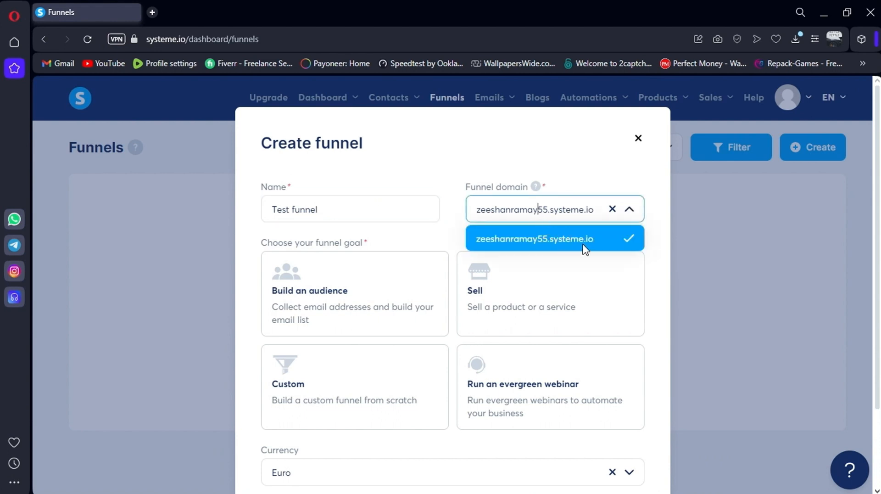
pyautogui.click(615, 237)
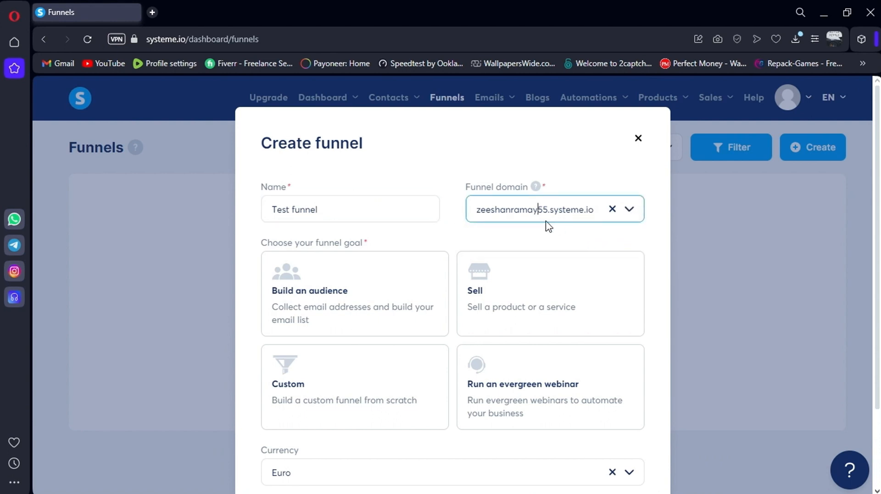
pyautogui.scroll(-2, 475, 226)
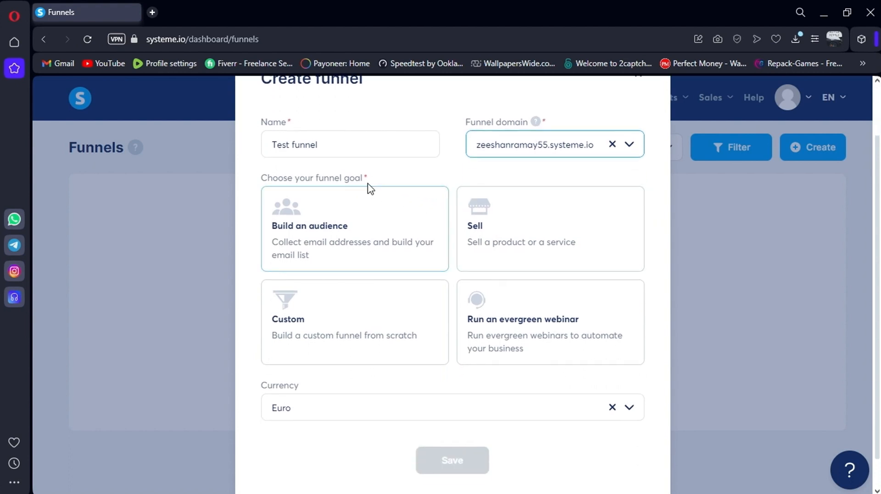
pyautogui.moveTo(316, 177); pyautogui.dragTo(379, 175)
pyautogui.click(404, 179)
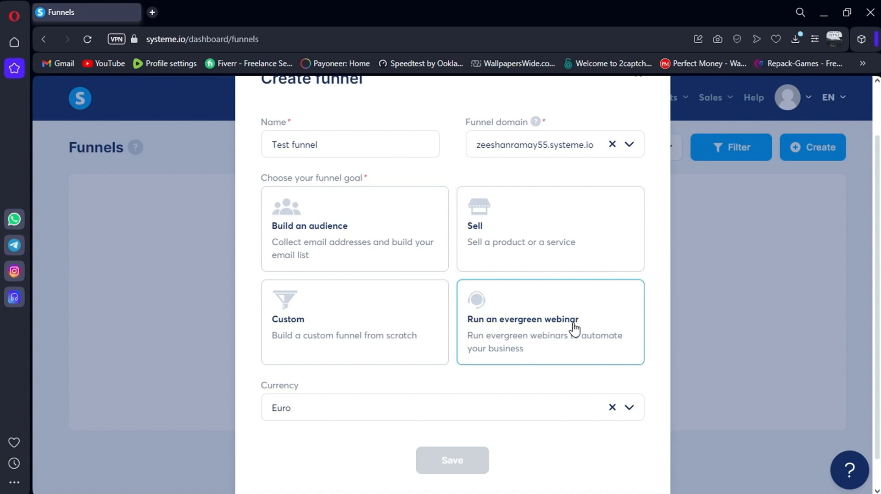
# Set the funnel goal to Build an audience with Euro currency and save it
pyautogui.click(319, 236)
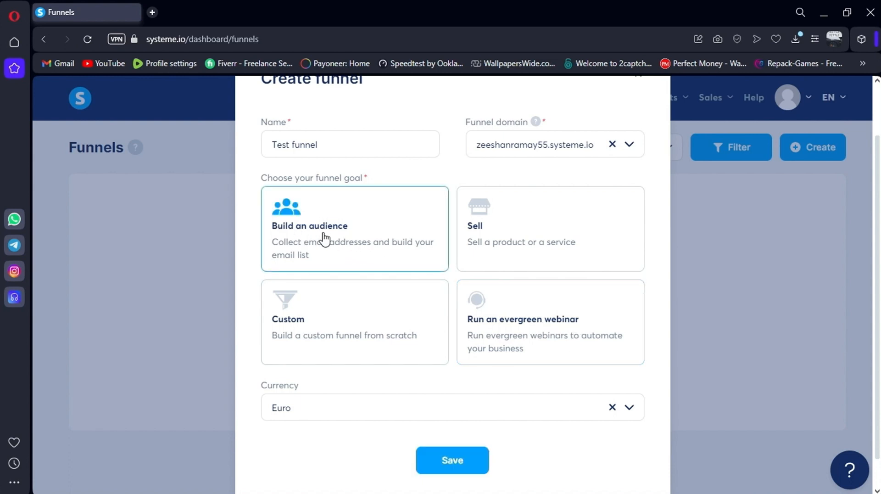
pyautogui.scroll(-1, 325, 238)
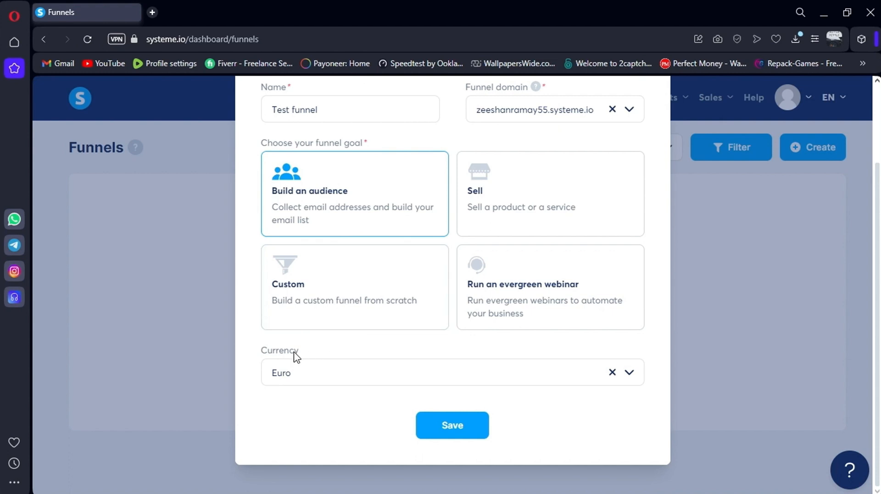
pyautogui.click(286, 374)
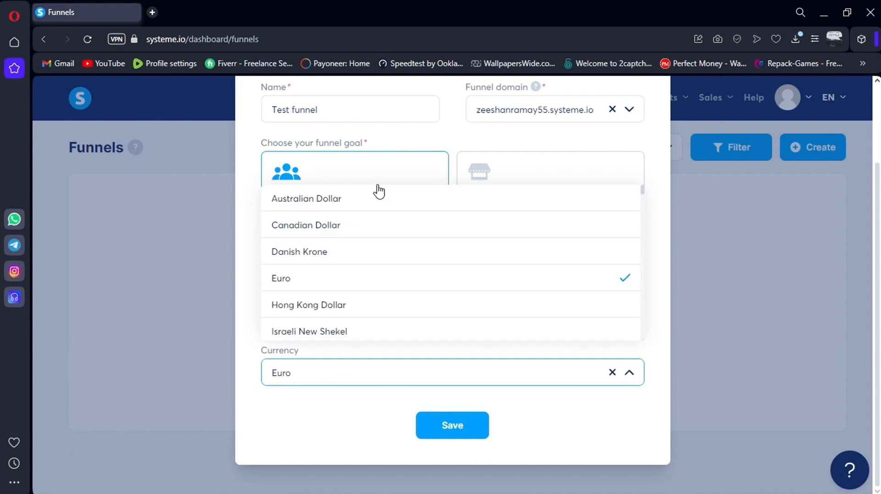
pyautogui.click(335, 277)
pyautogui.click(442, 423)
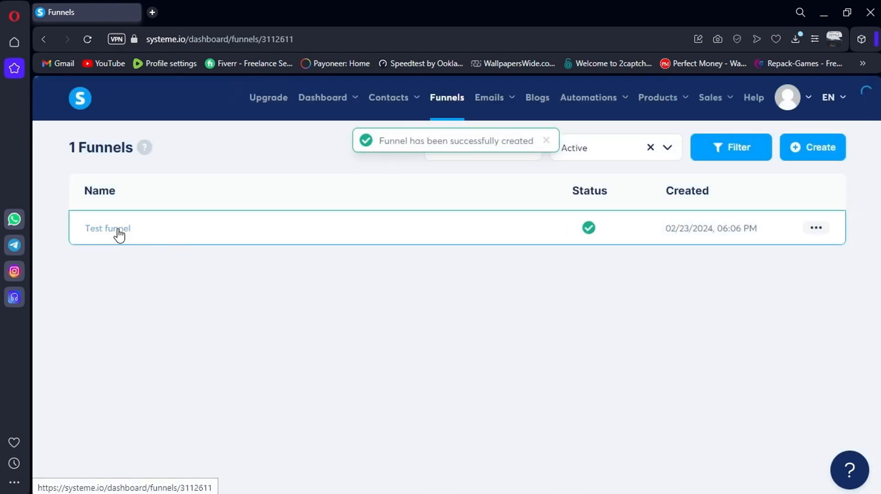
# Open 'Test funnel' and scroll through its squeeze page template gallery
pyautogui.click(118, 230)
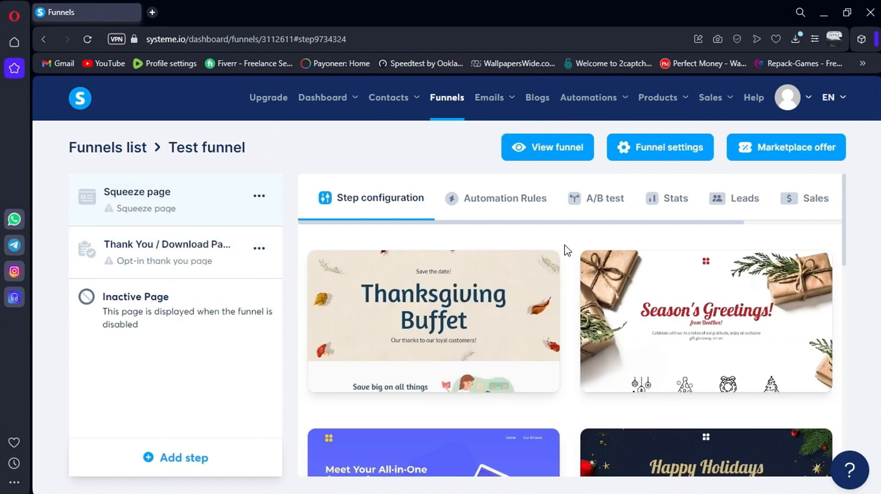
pyautogui.scroll(-3, 568, 246)
pyautogui.scroll(-3, 847, 275)
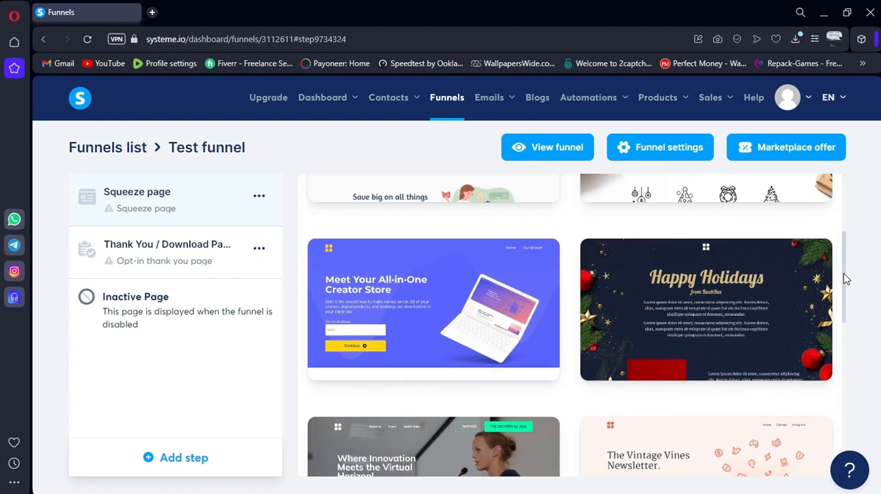
pyautogui.scroll(-3, 851, 297)
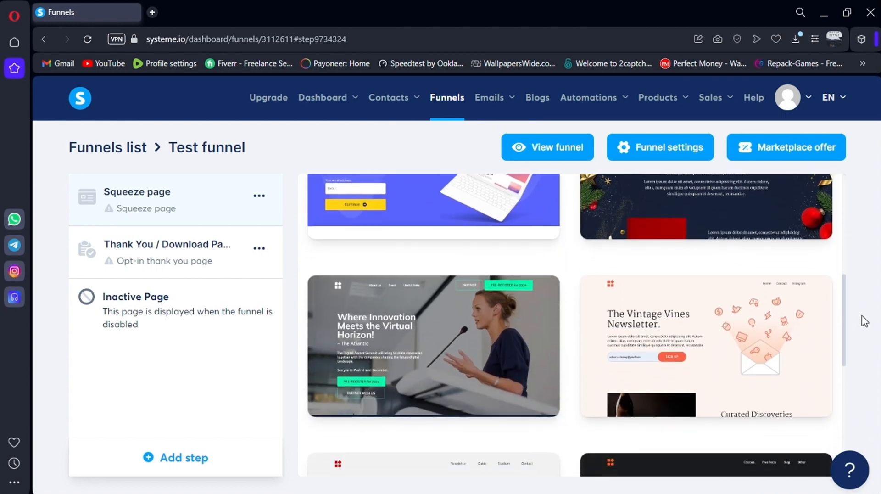
pyautogui.scroll(-5, 871, 333)
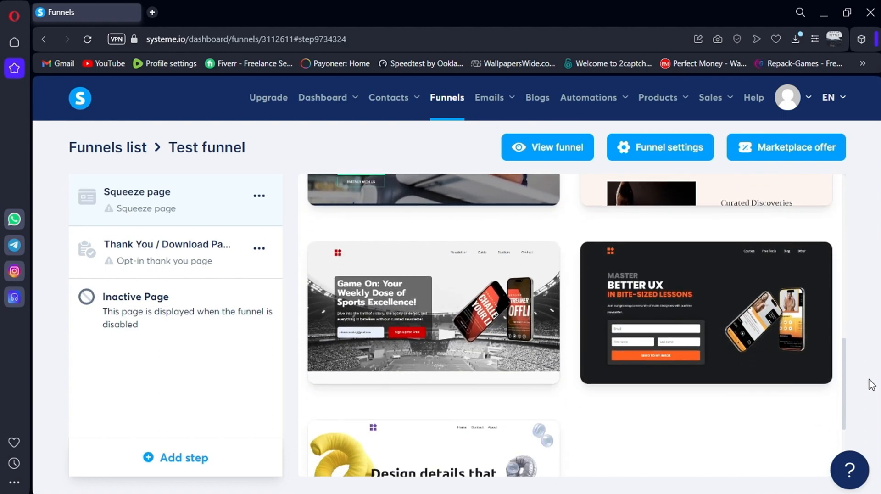
pyautogui.scroll(-2, 867, 406)
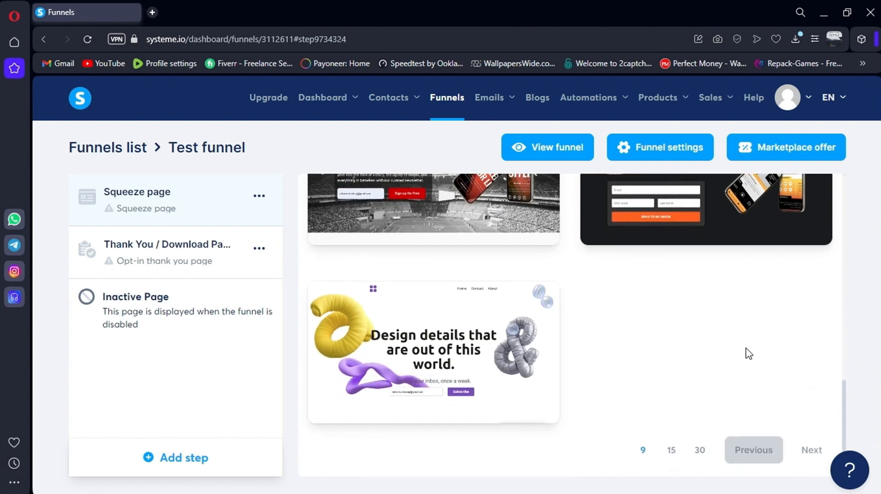
pyautogui.scroll(3, 660, 441)
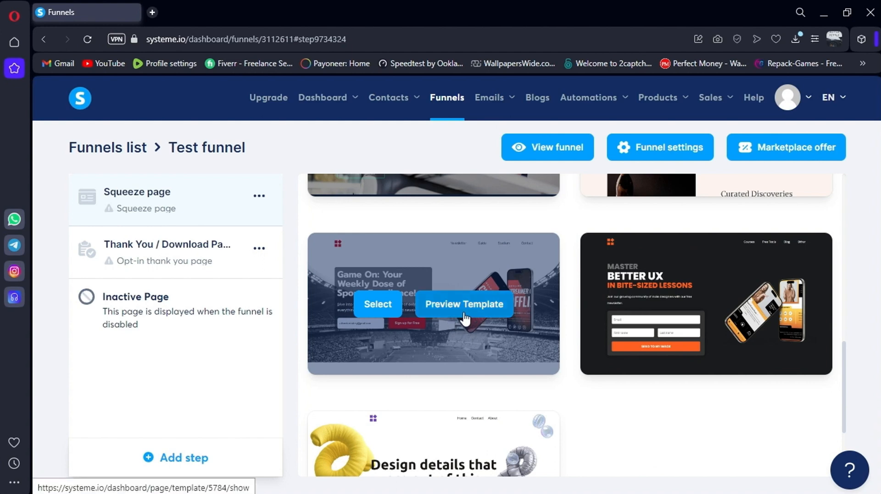
# Preview and select the Game On template, then rename the squeeze step to 'Welcome'
pyautogui.click(465, 304)
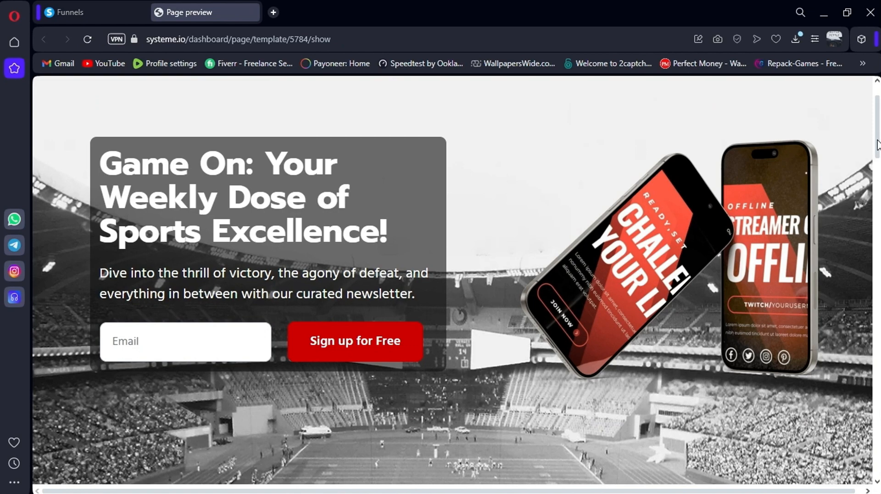
pyautogui.moveTo(876, 145); pyautogui.dragTo(876, 378)
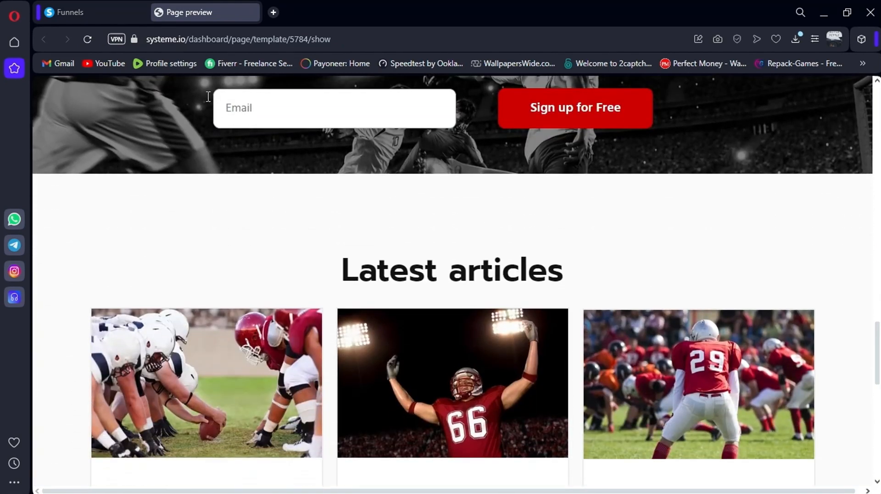
pyautogui.click(120, 13)
pyautogui.click(377, 304)
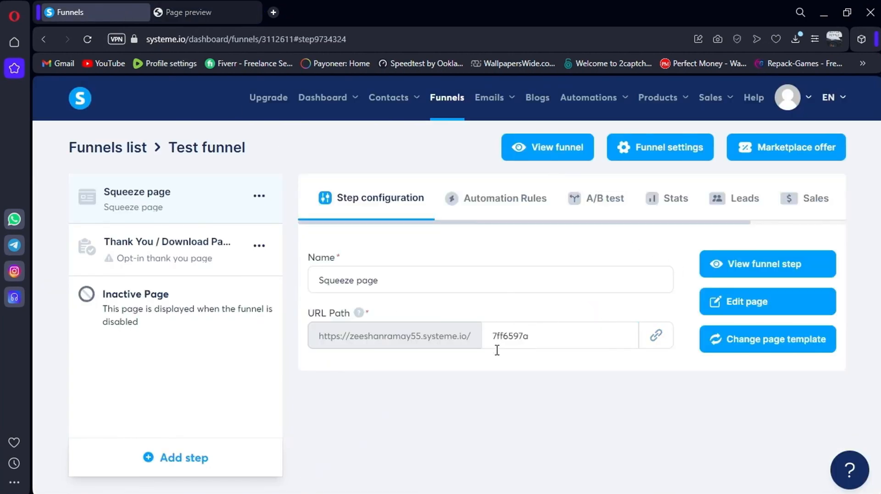
pyautogui.moveTo(410, 282); pyautogui.dragTo(311, 280)
pyautogui.write('S')
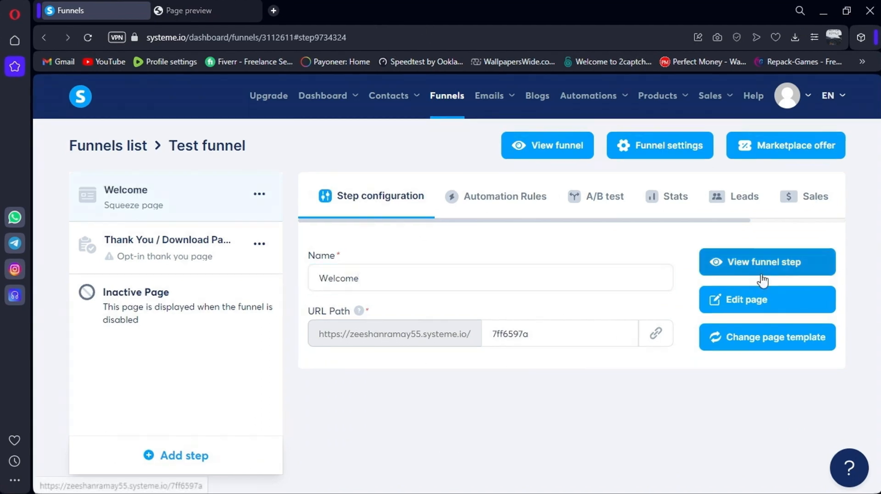
# Replace the Welcome page headline with 'our cool company!', save, and exit to the funnel
pyautogui.click(733, 300)
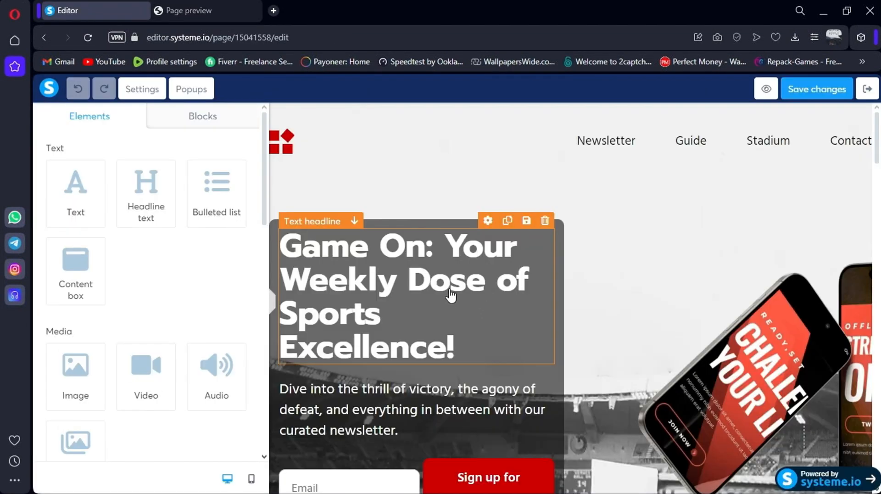
pyautogui.click(450, 291)
pyautogui.tripleClick(450, 290)
pyautogui.write('o')
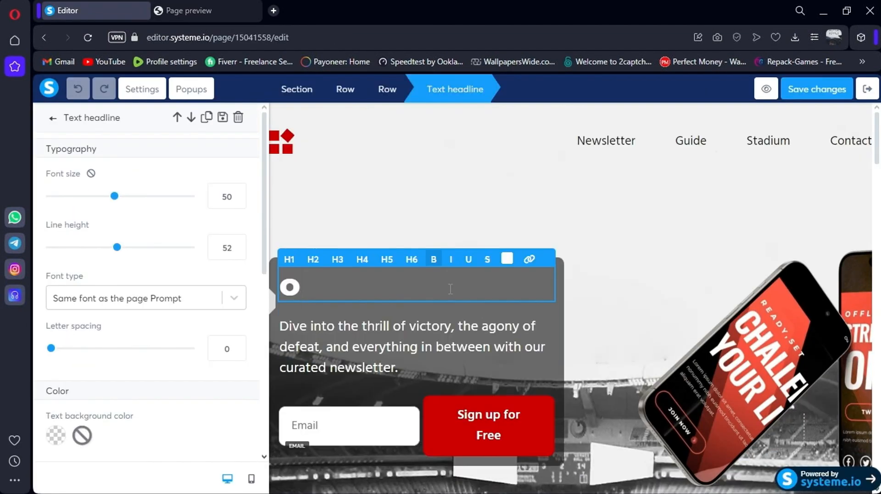
pyautogui.write('ur cool company!')
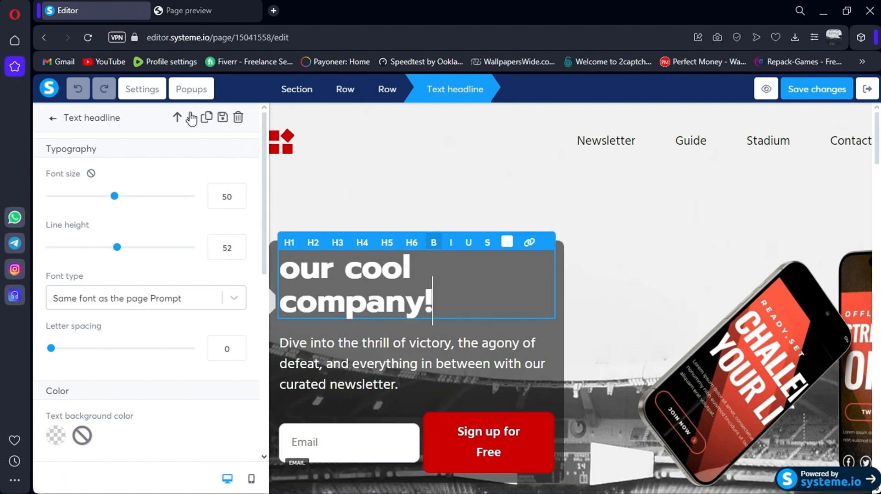
pyautogui.click(191, 90)
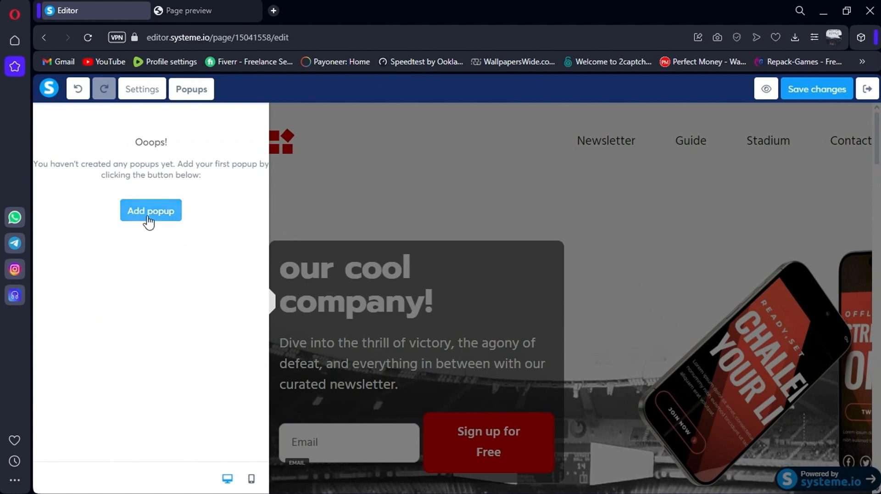
pyautogui.click(804, 89)
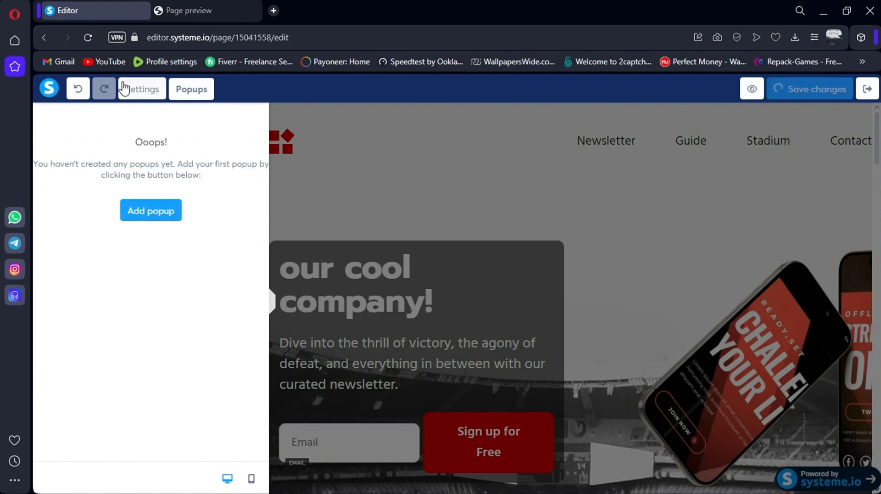
pyautogui.click(44, 37)
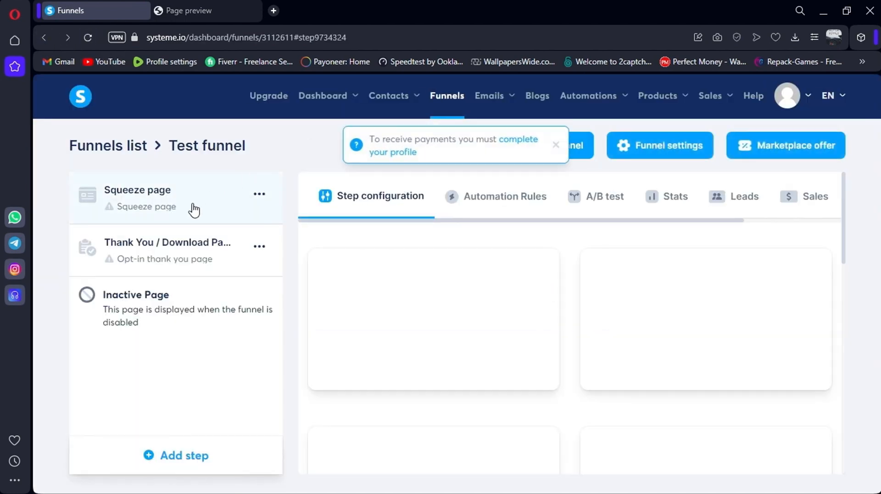
# Open the Thank You / Download Page step, dismiss the payment notice, and browse its templates
pyautogui.click(163, 258)
pyautogui.click(555, 145)
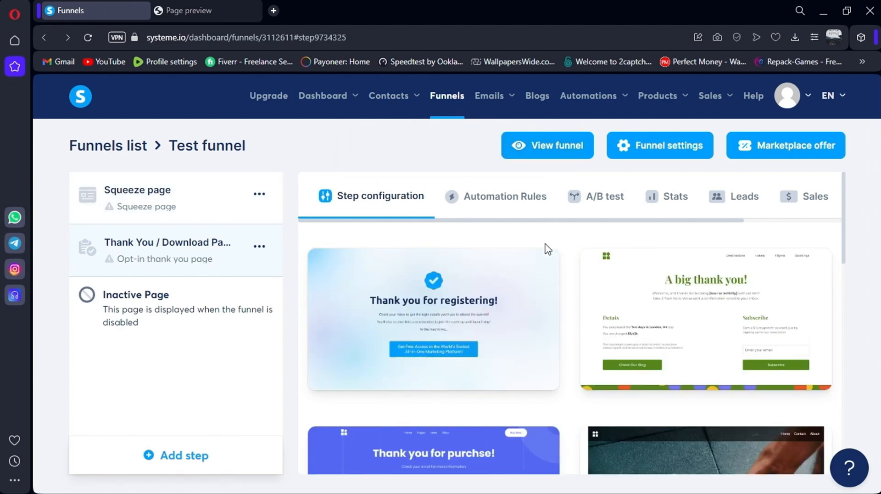
pyautogui.scroll(-2, 512, 285)
pyautogui.scroll(-5, 511, 289)
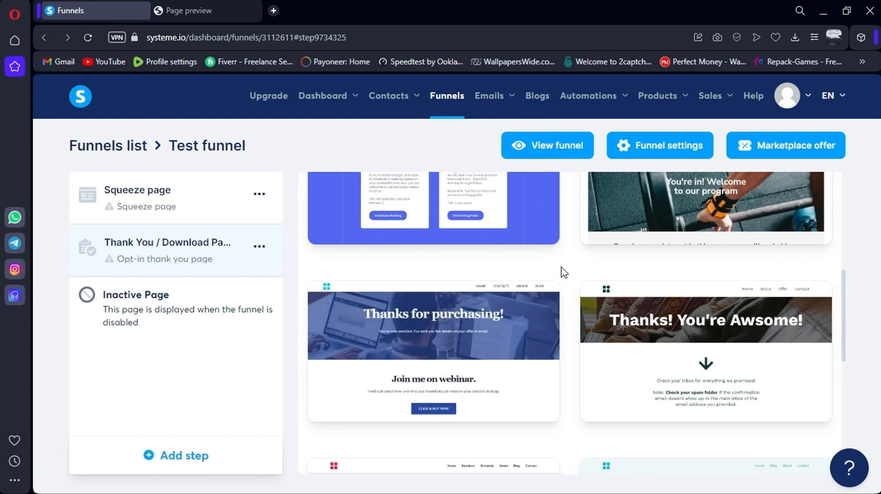
pyautogui.moveTo(512, 110)
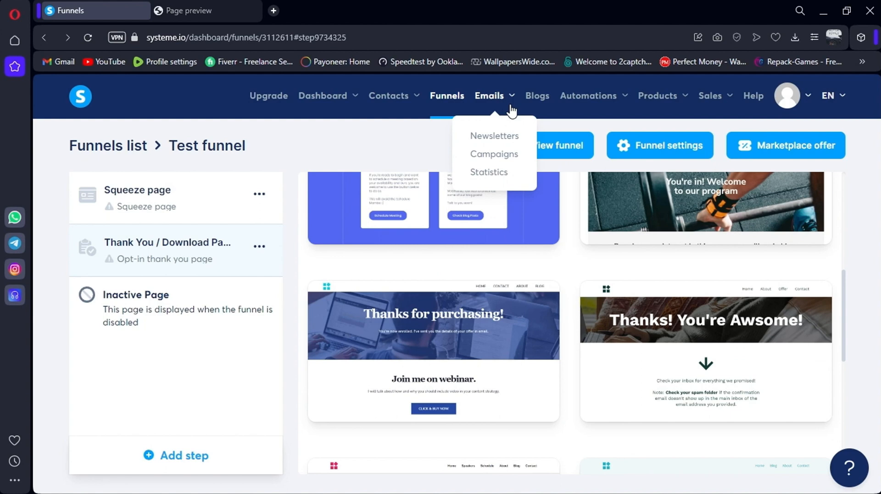
# Create the campaign 'test funnel' with description 12312 and open its page
pyautogui.click(490, 155)
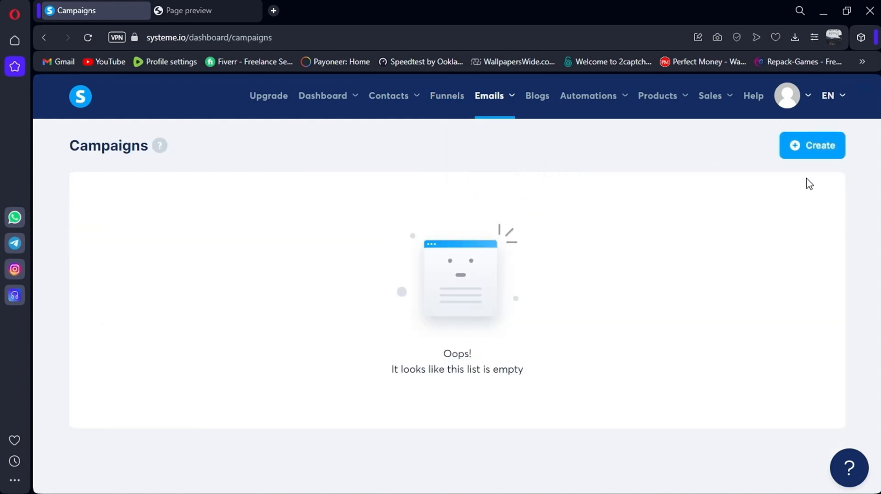
pyautogui.click(807, 151)
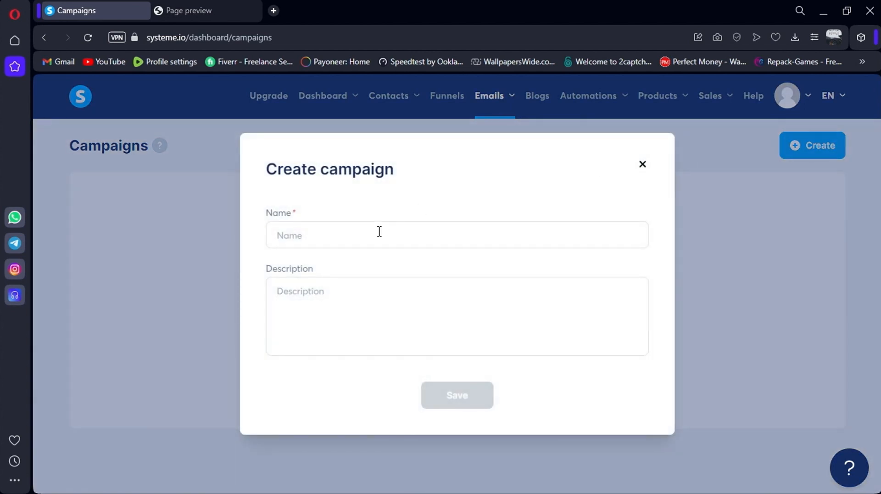
pyautogui.click(379, 232)
pyautogui.write('test funnel')
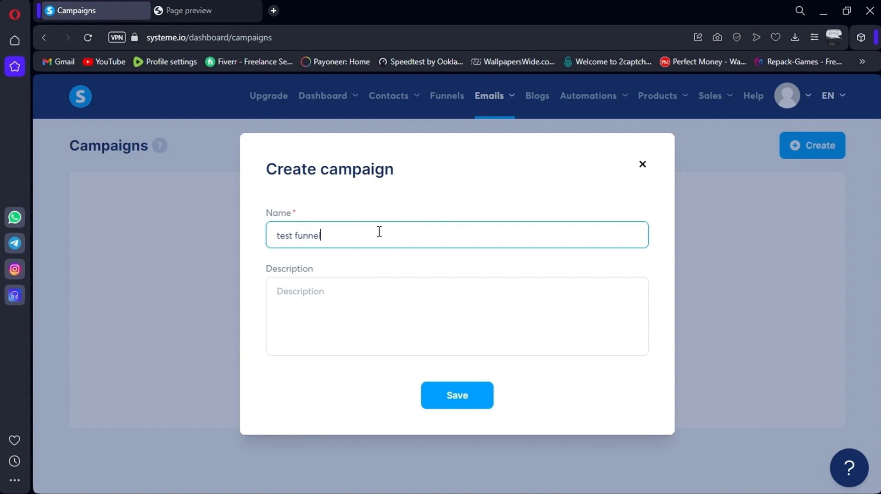
pyautogui.click(433, 323)
pyautogui.write('12312')
pyautogui.click(478, 395)
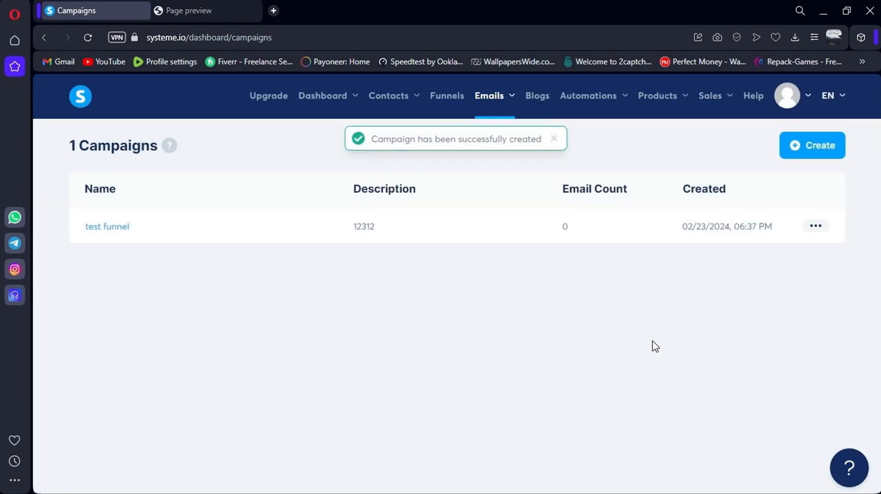
pyautogui.click(109, 228)
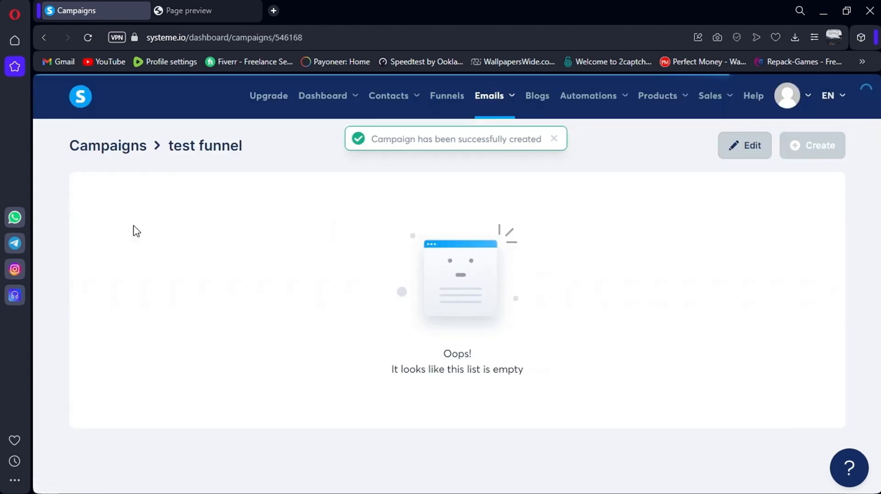
# Add a campaign email step with subject 'First Email' and the sender's name filled in
pyautogui.click(815, 155)
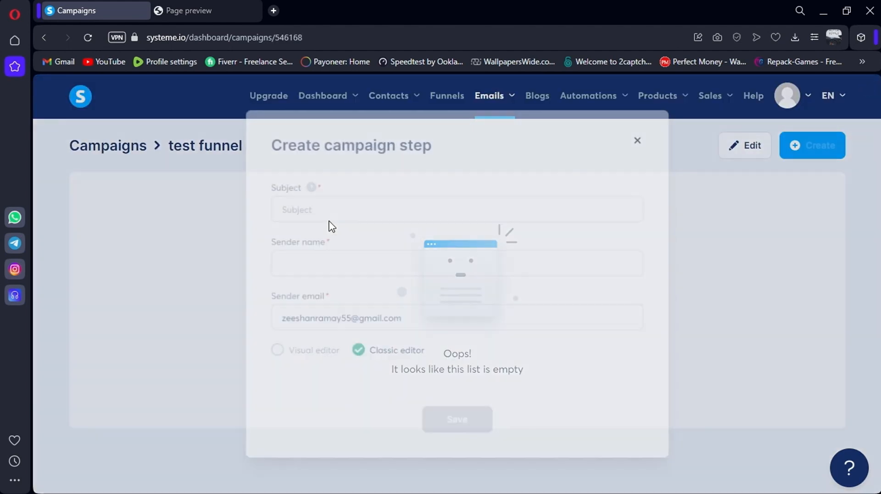
pyautogui.click(345, 207)
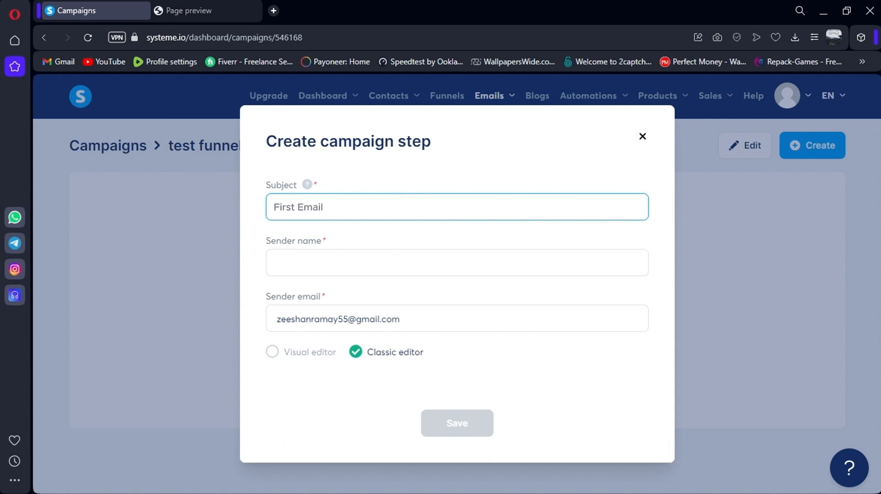
pyautogui.click(383, 255)
pyautogui.write('Zeeshan')
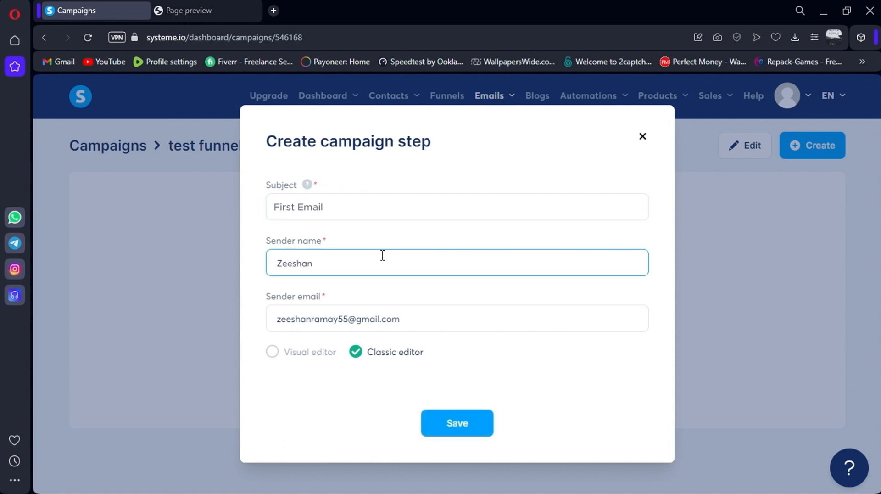
pyautogui.click(457, 429)
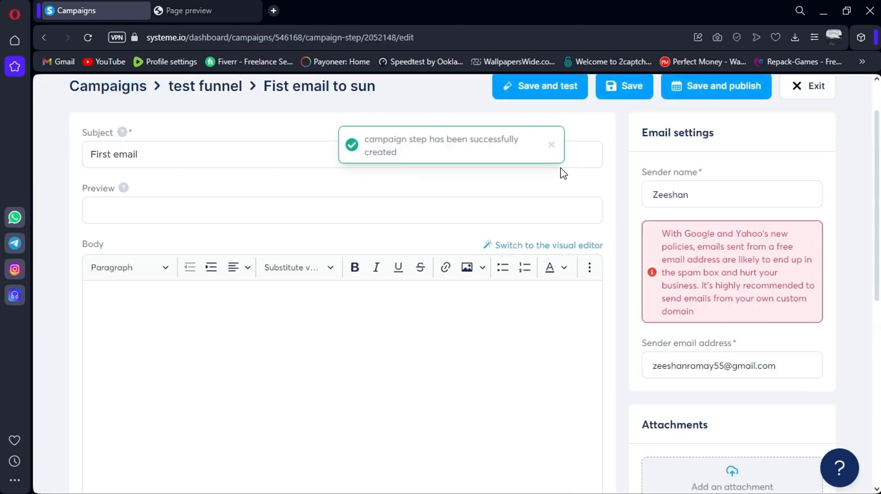
# Write 'Buy out products' in the email body and find the {first_name} personalization substitute
pyautogui.click(552, 145)
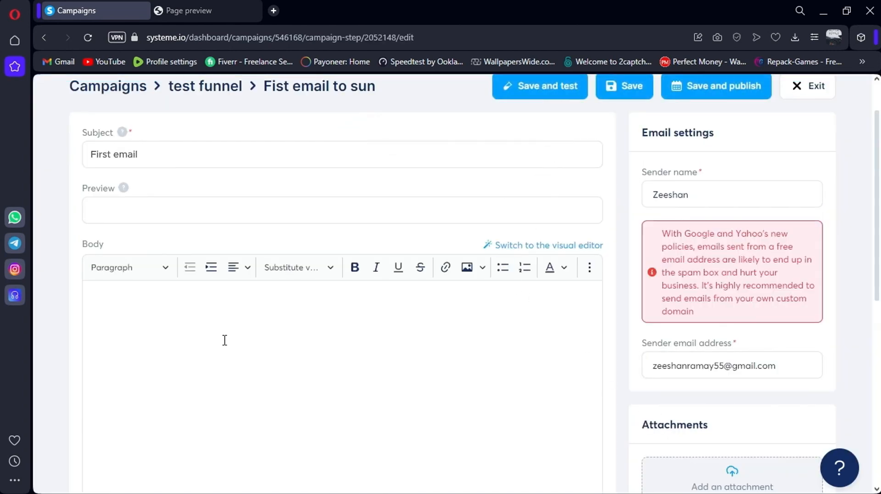
pyautogui.click(225, 339)
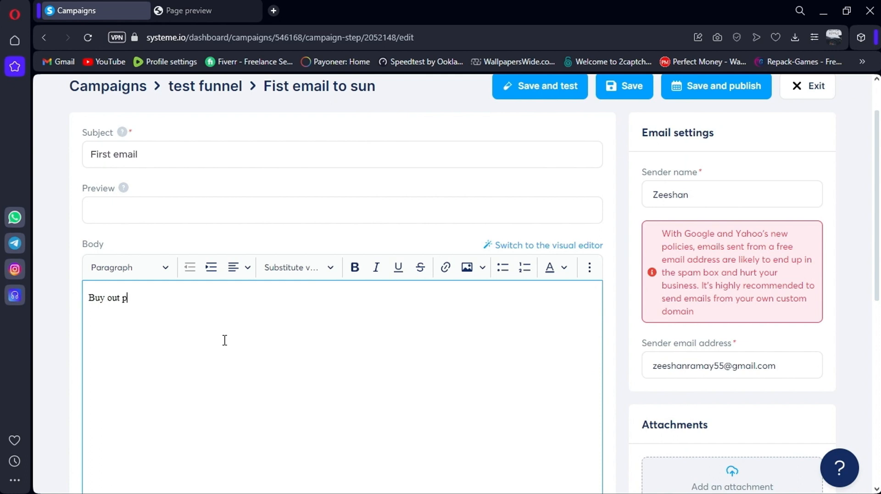
pyautogui.write('Buy out products')
pyautogui.moveTo(783, 366); pyautogui.dragTo(655, 372)
pyautogui.click(655, 373)
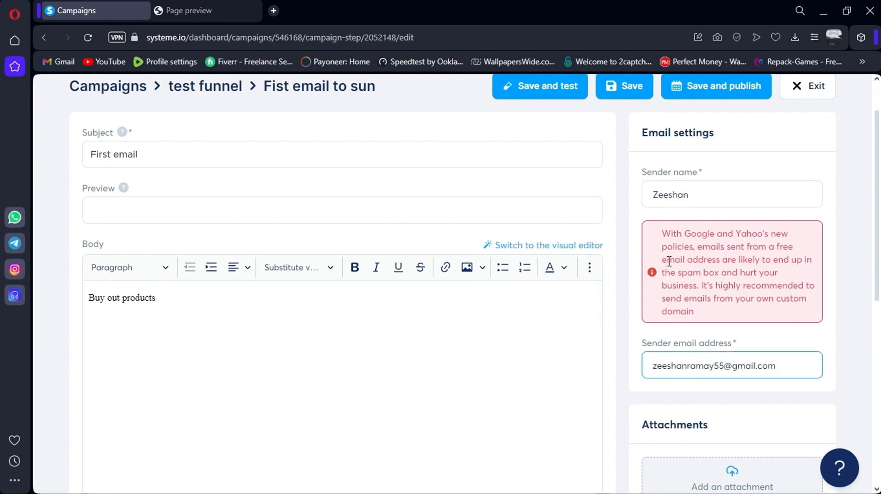
pyautogui.moveTo(788, 359); pyautogui.dragTo(670, 400)
pyautogui.click(686, 384)
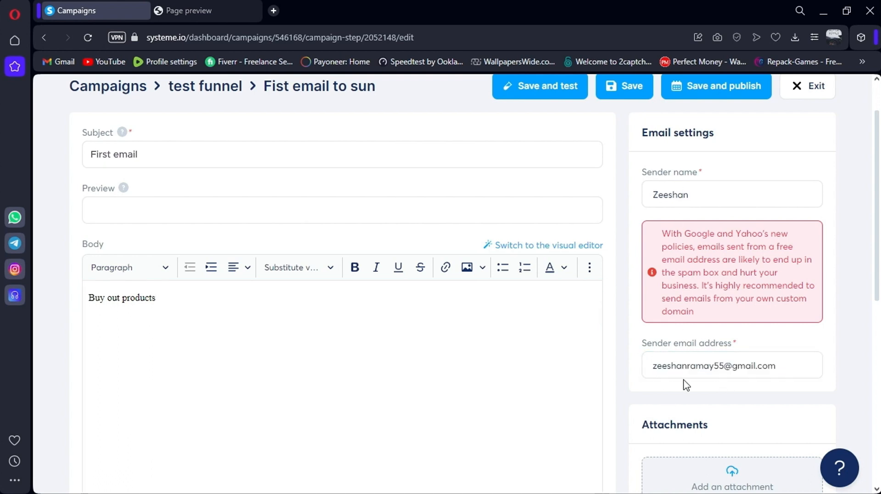
pyautogui.scroll(-7, 639, 348)
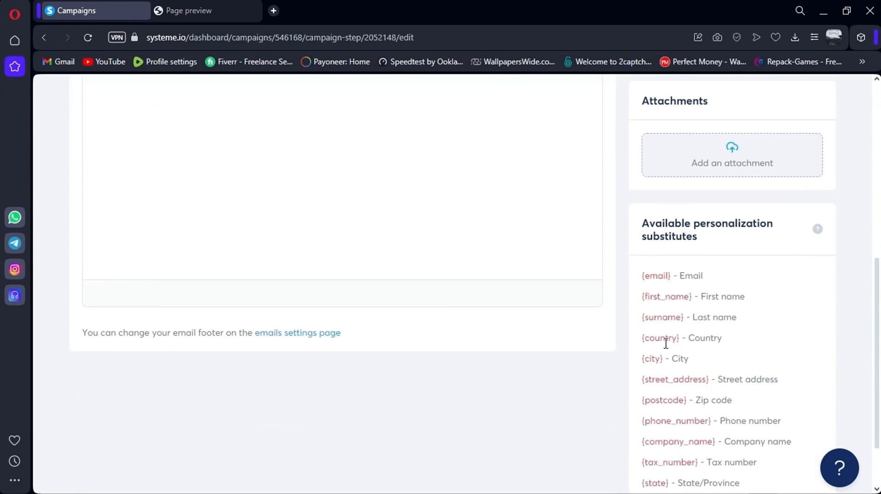
pyautogui.moveTo(643, 298); pyautogui.dragTo(742, 301)
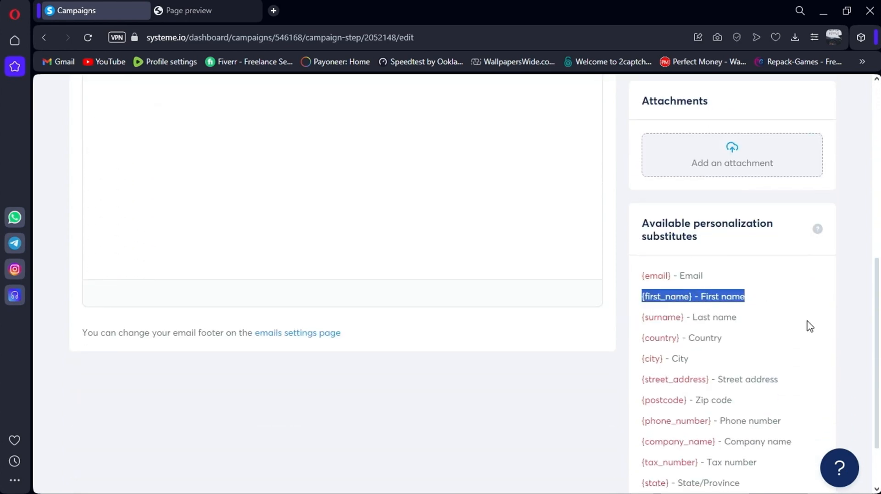
pyautogui.scroll(7, 483, 279)
# Add a 'hi {first_name}' greeting line to the body and save the email
pyautogui.click(171, 303)
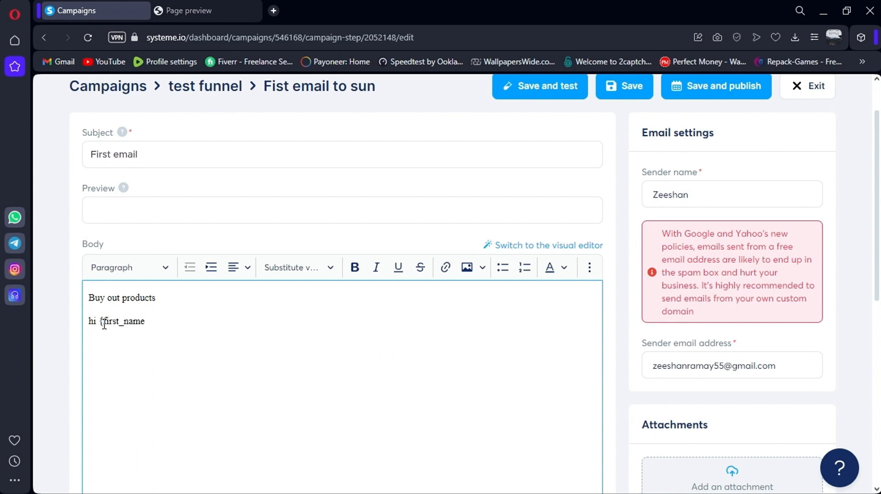
pyautogui.moveTo(88, 321); pyautogui.dragTo(205, 321)
pyautogui.scroll(-3, 209, 298)
pyautogui.click(209, 297)
pyautogui.scroll(-3, 308, 273)
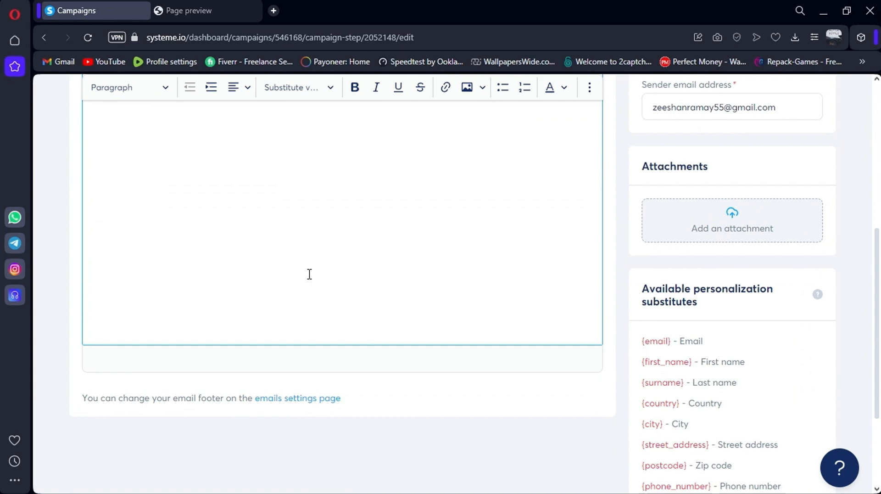
pyautogui.scroll(6, 309, 274)
pyautogui.click(623, 145)
# Activate the First email with no sending delay and return to the test funnel email list
pyautogui.click(723, 89)
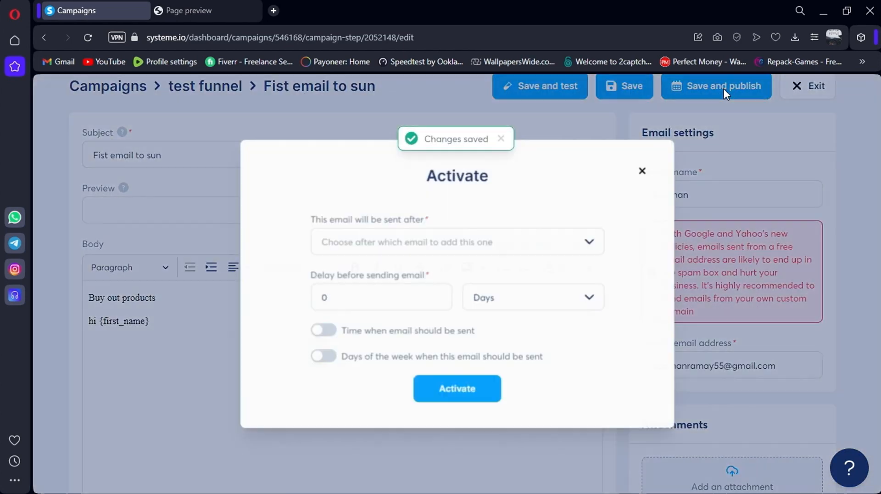
pyautogui.click(421, 242)
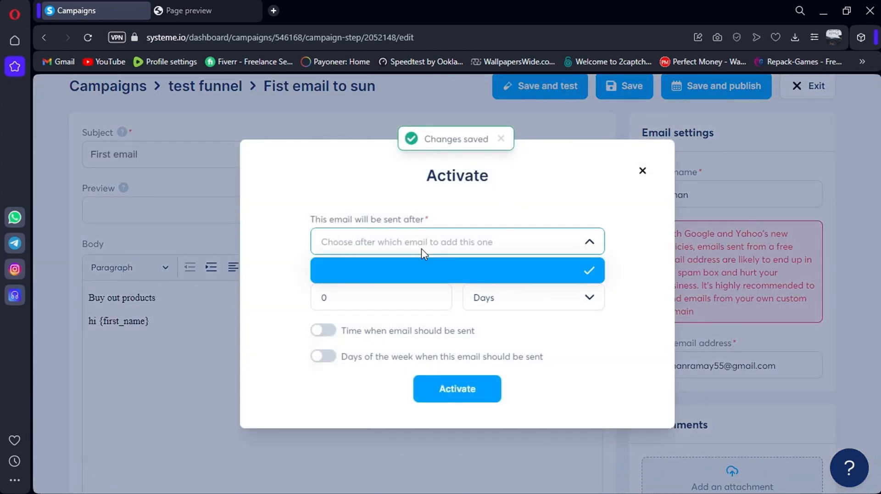
pyautogui.click(403, 270)
pyautogui.click(330, 297)
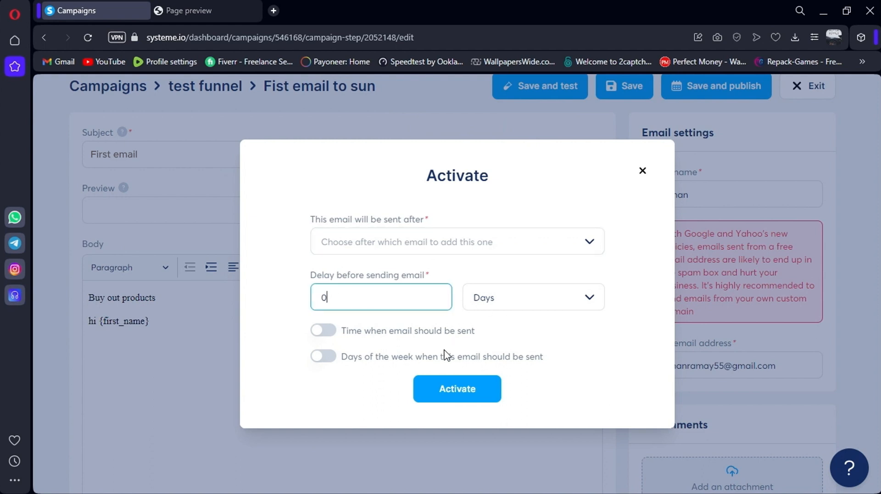
pyautogui.click(454, 244)
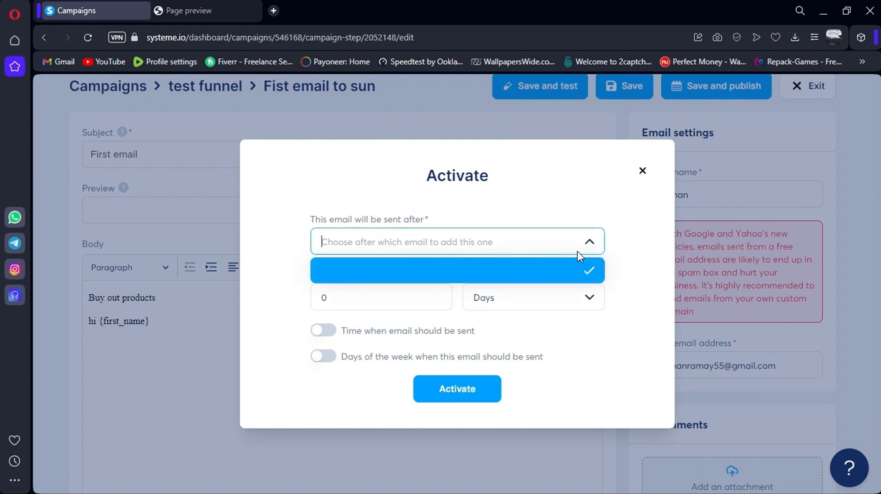
pyautogui.click(442, 389)
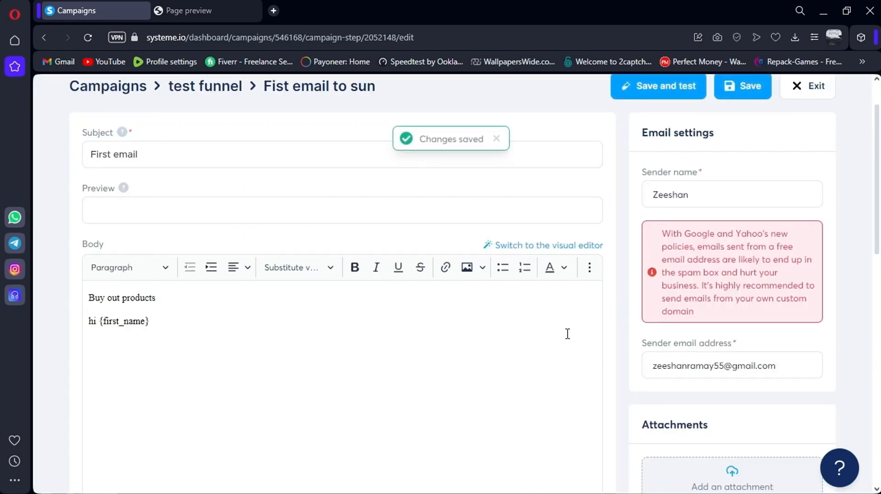
pyautogui.scroll(2, 610, 268)
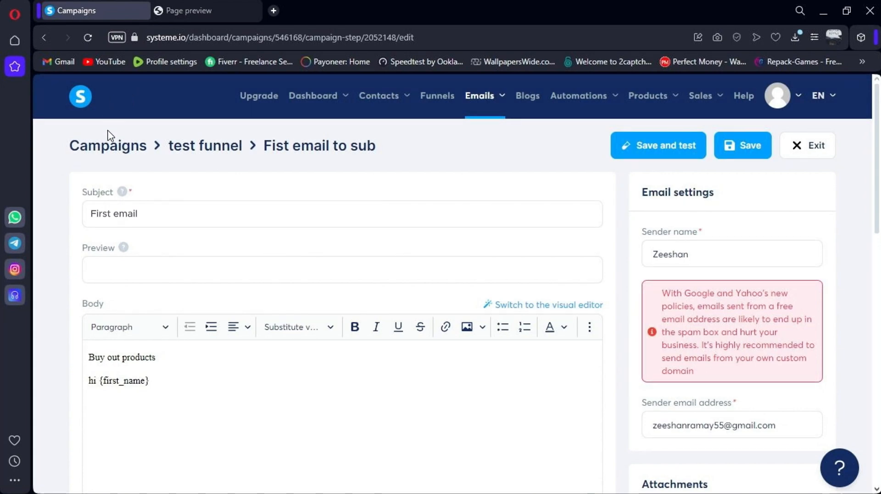
pyautogui.click(181, 144)
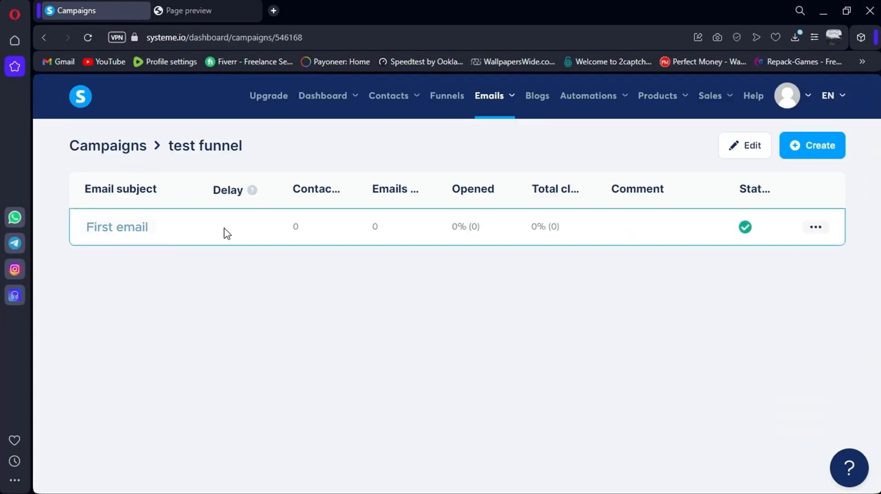
# Create a new campaign email with subject 'second email' and the sender's name, and save it
pyautogui.click(800, 151)
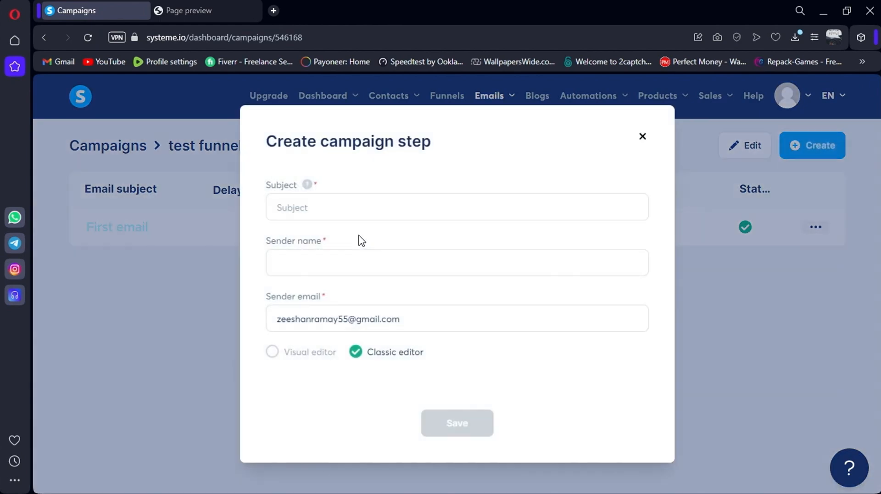
pyautogui.click(356, 216)
pyautogui.write('second email')
pyautogui.click(331, 265)
pyautogui.write('Zee')
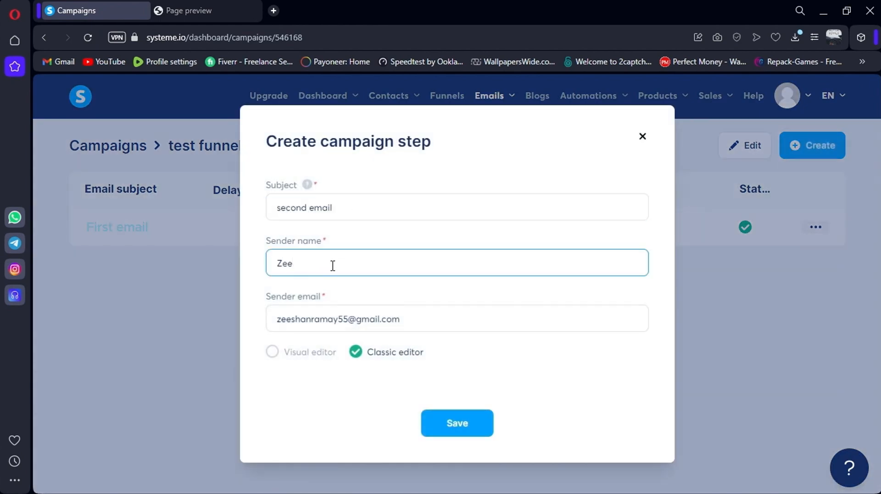
pyautogui.write('shan')
pyautogui.click(460, 426)
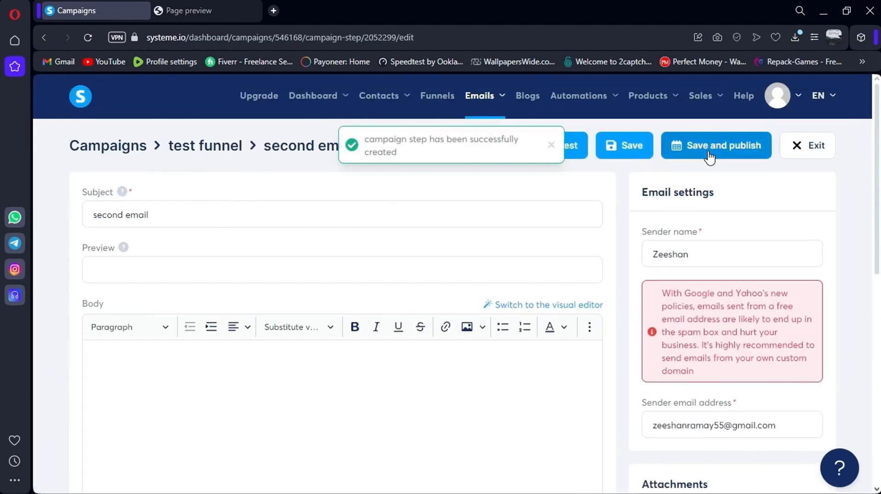
# Activate the second email with a 1 day delay and check it in the campaign's email list
pyautogui.click(690, 146)
pyautogui.click(332, 301)
pyautogui.press('BackSpace')
pyautogui.write('1')
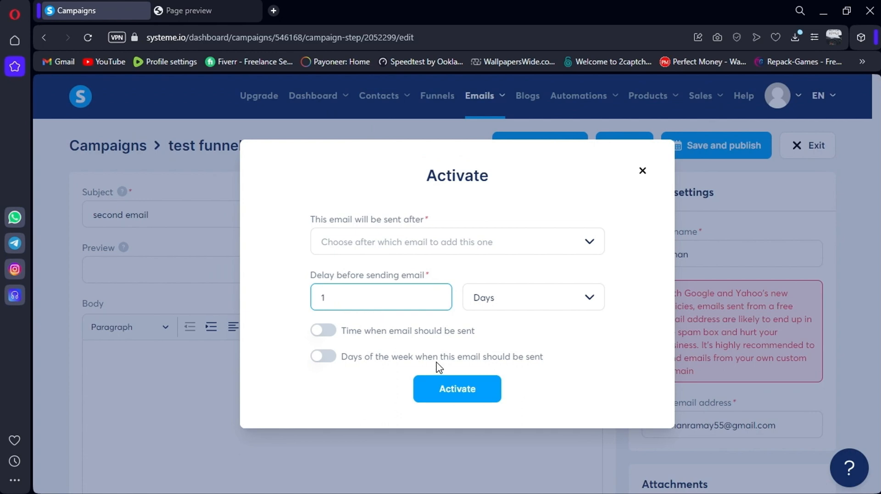
pyautogui.click(444, 377)
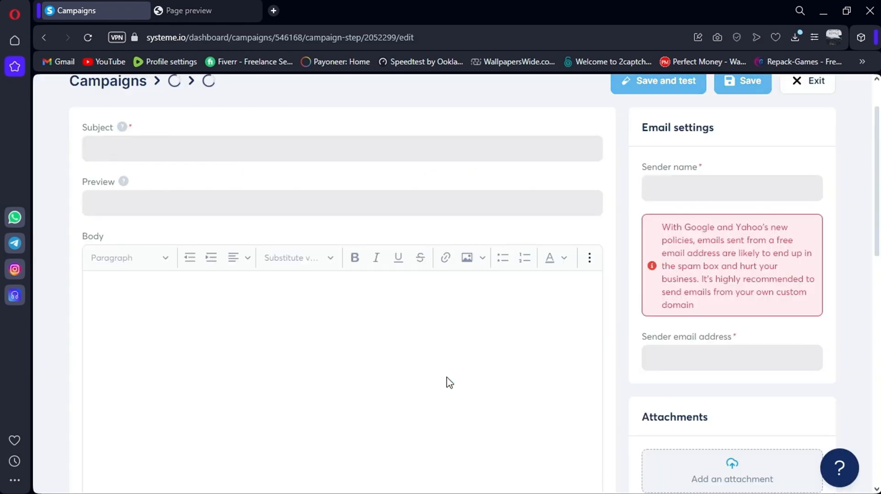
pyautogui.click(202, 93)
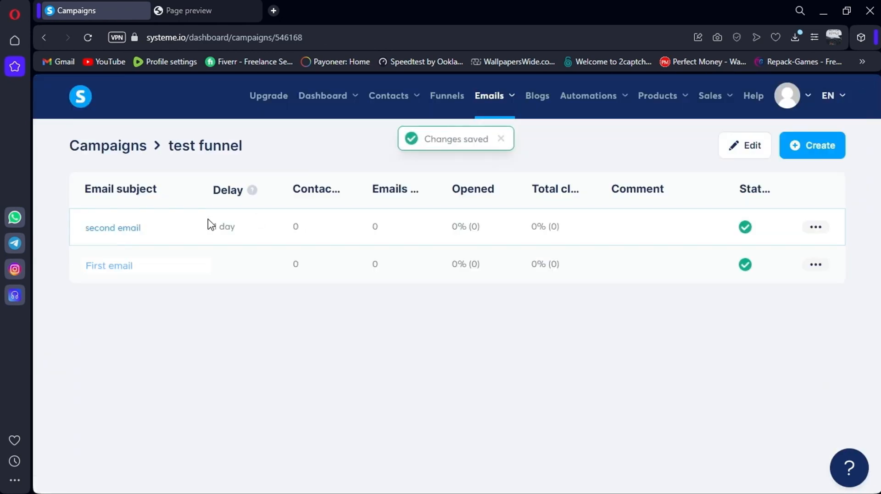
pyautogui.moveTo(207, 225); pyautogui.dragTo(234, 228)
pyautogui.click(283, 239)
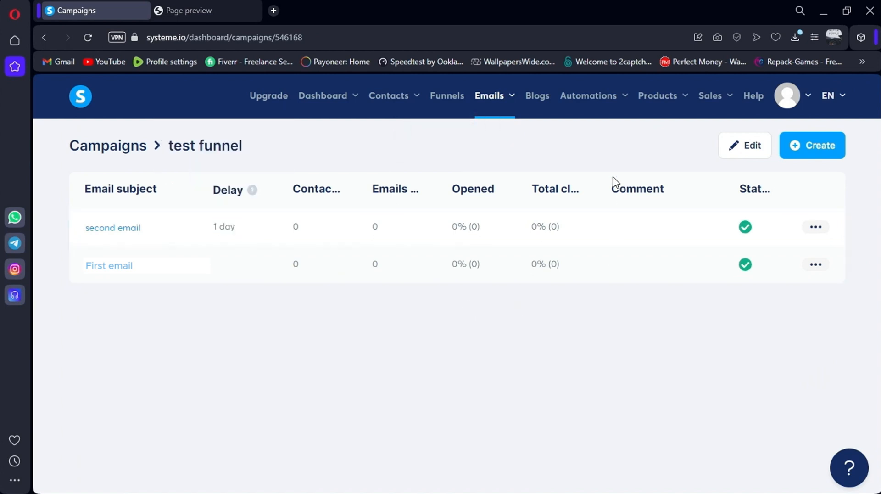
# Go to the Tags page under the Contacts menu
pyautogui.moveTo(603, 98)
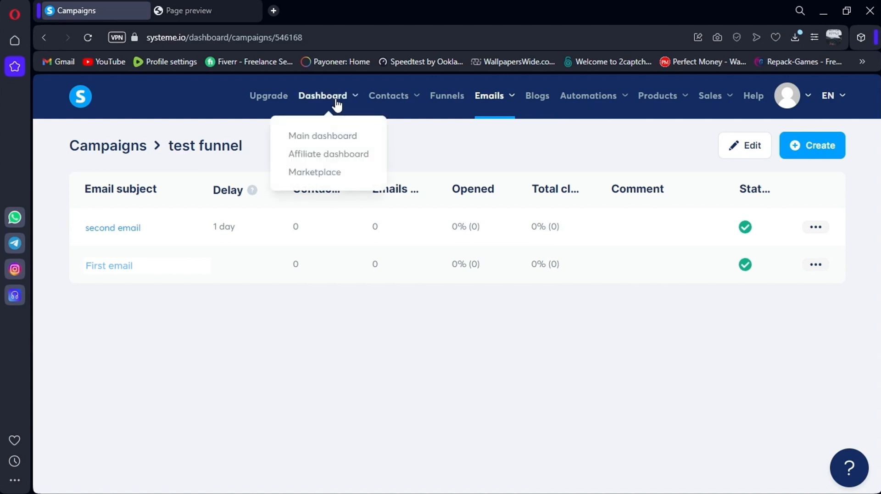
pyautogui.moveTo(397, 103)
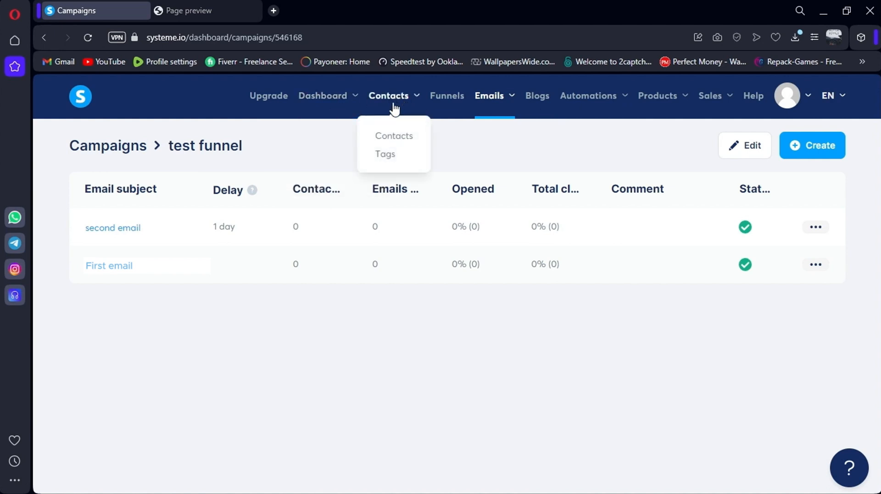
pyautogui.click(386, 154)
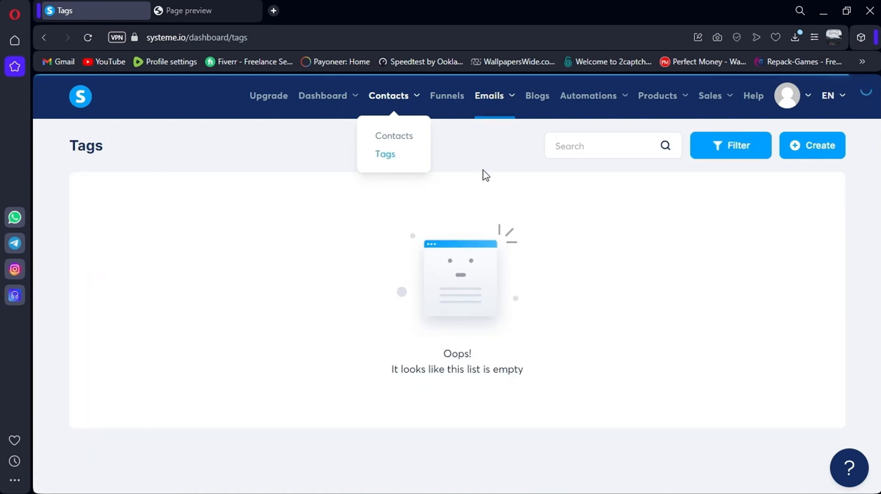
# Add a new contact tag named 'Test funnel tag'
pyautogui.click(808, 156)
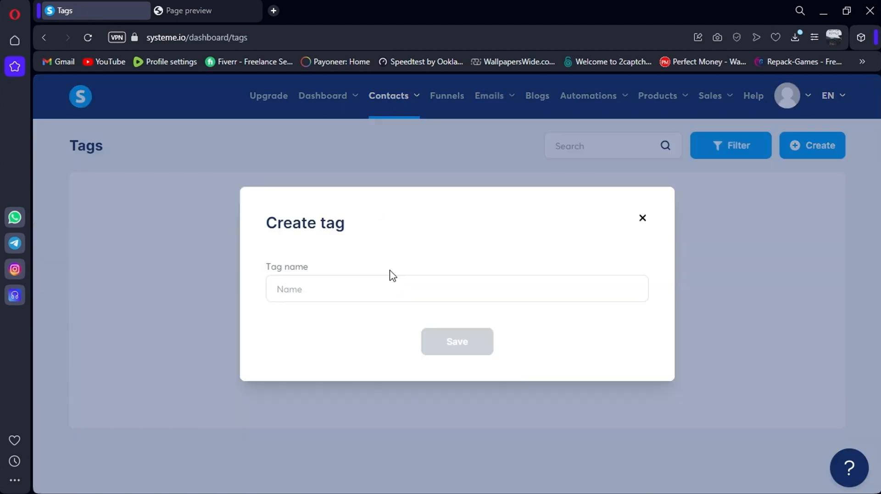
pyautogui.click(374, 286)
pyautogui.write('Test funnel tag')
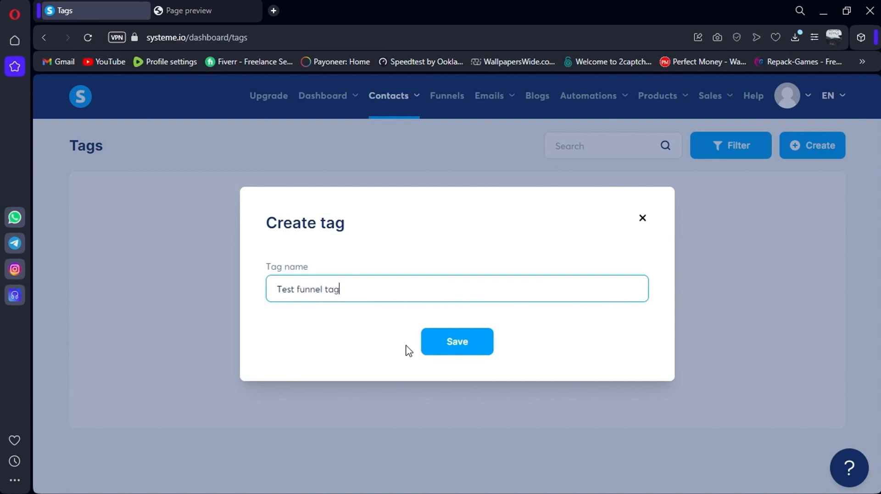
pyautogui.click(448, 352)
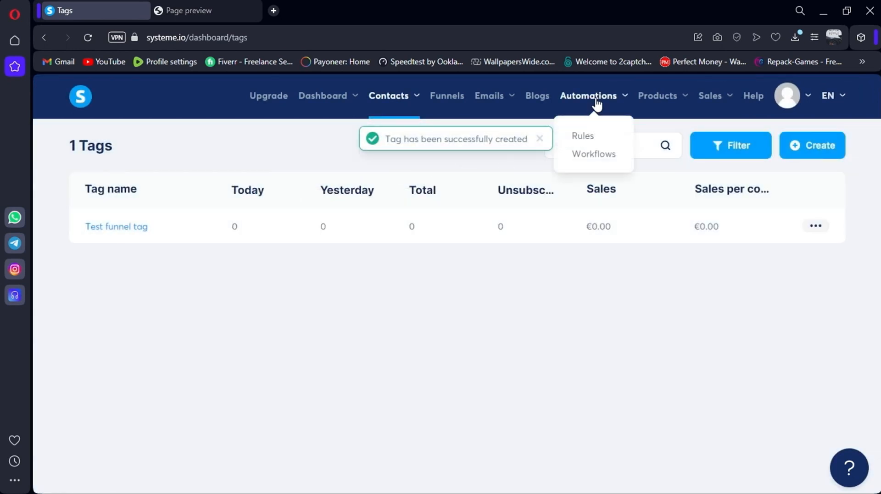
pyautogui.click(595, 161)
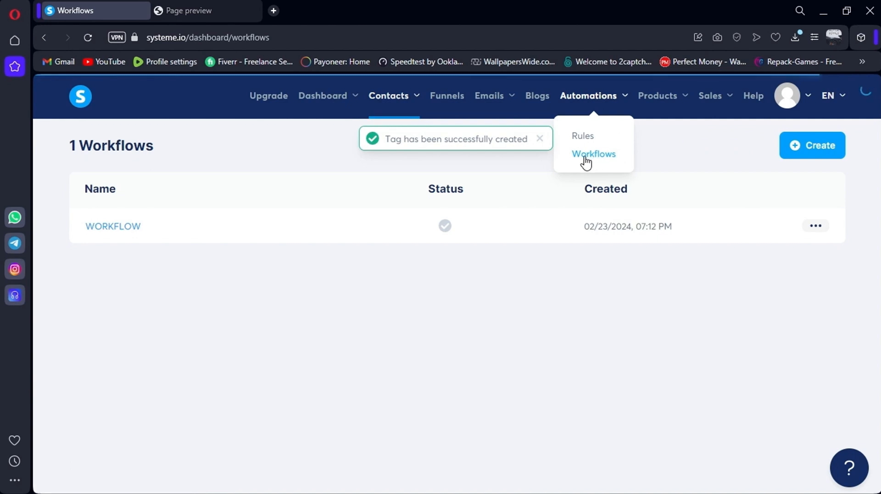
# Give WORKFLOW a 'Funnel form subscribed' trigger for the Test funnel's Welcome form
pyautogui.click(89, 227)
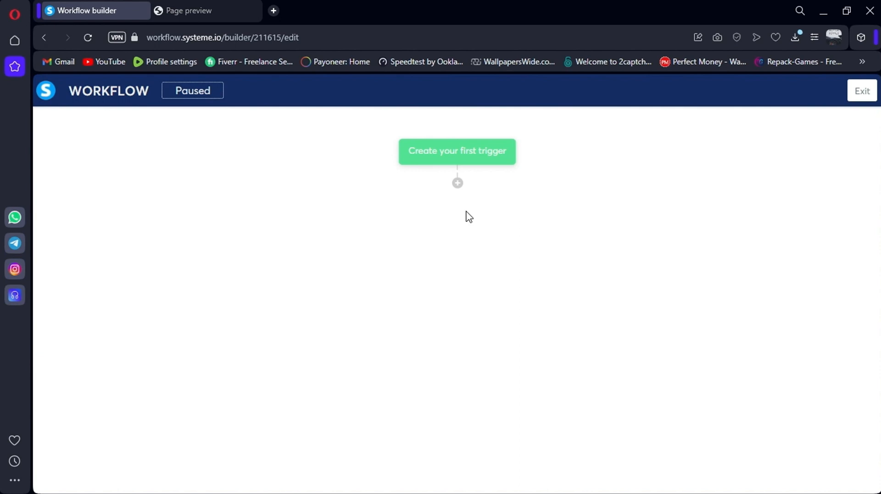
pyautogui.click(445, 156)
pyautogui.click(392, 256)
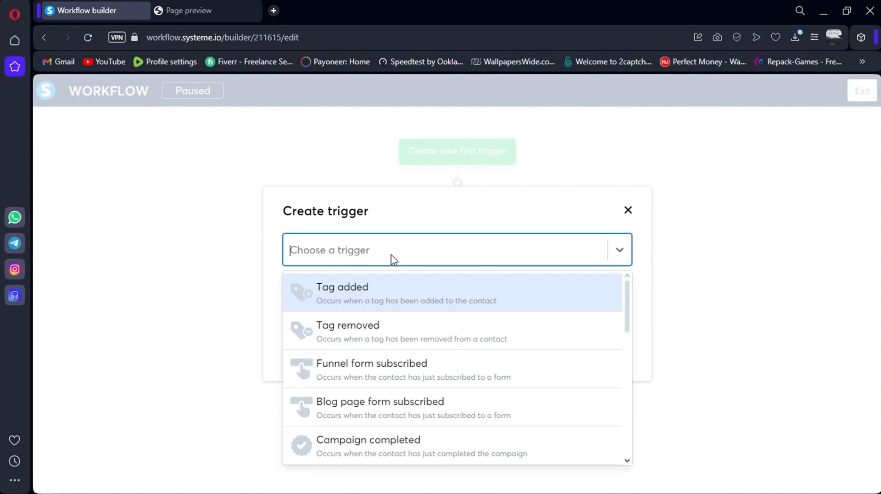
pyautogui.click(363, 374)
pyautogui.click(357, 303)
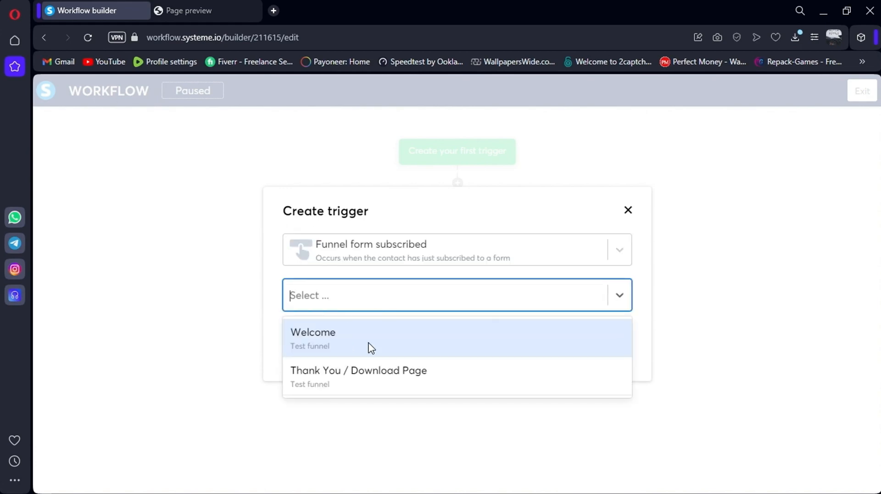
pyautogui.click(317, 349)
pyautogui.click(312, 341)
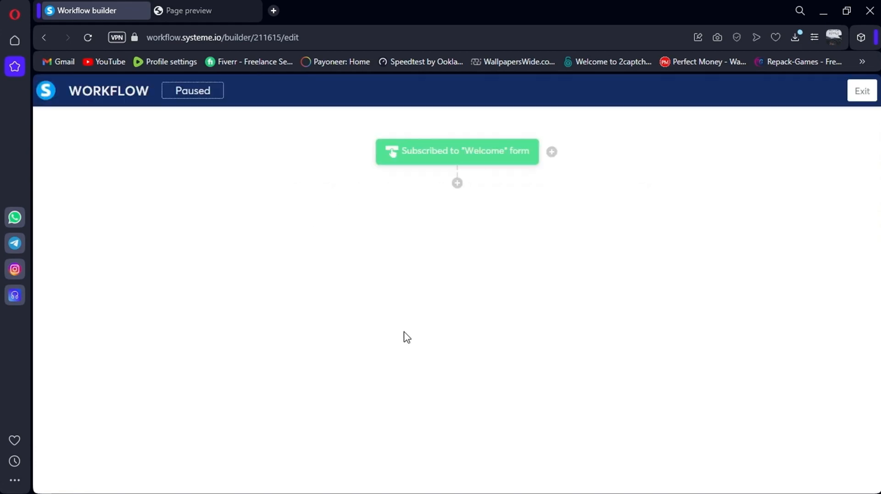
# Add an action step after the trigger that applies the 'Test funnel tag' to contacts
pyautogui.click(456, 183)
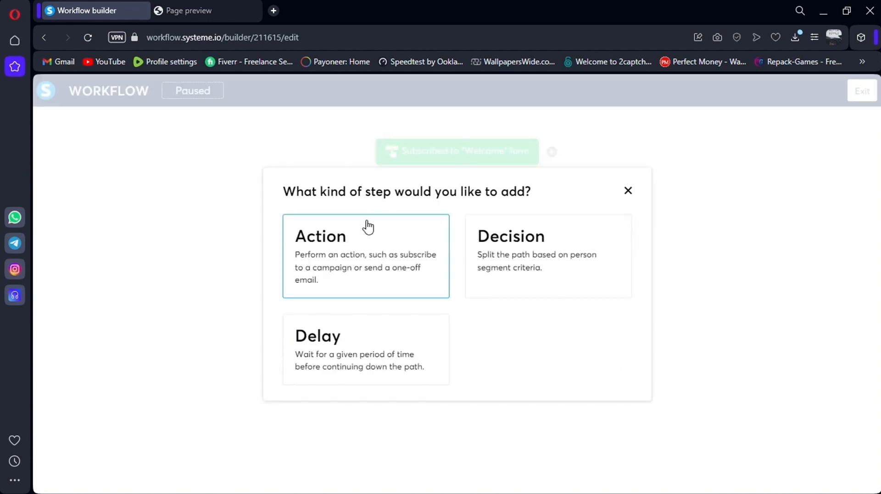
pyautogui.click(327, 251)
pyautogui.click(384, 249)
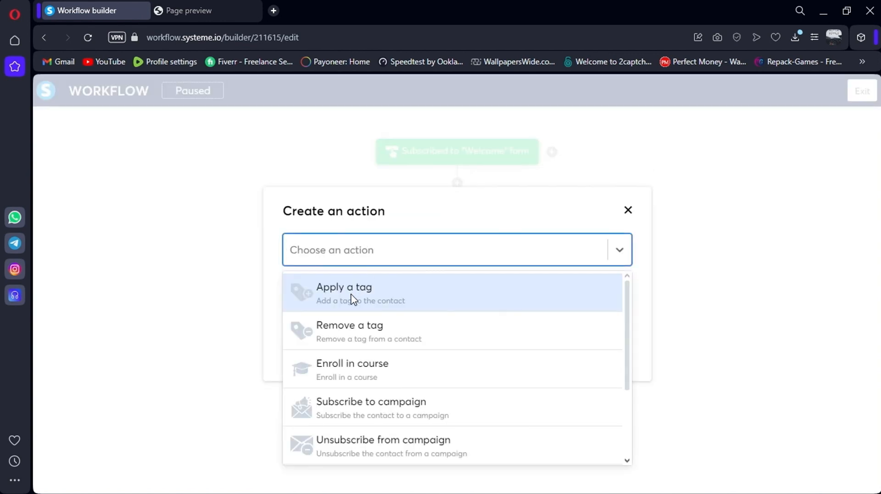
pyautogui.click(351, 301)
pyautogui.click(335, 295)
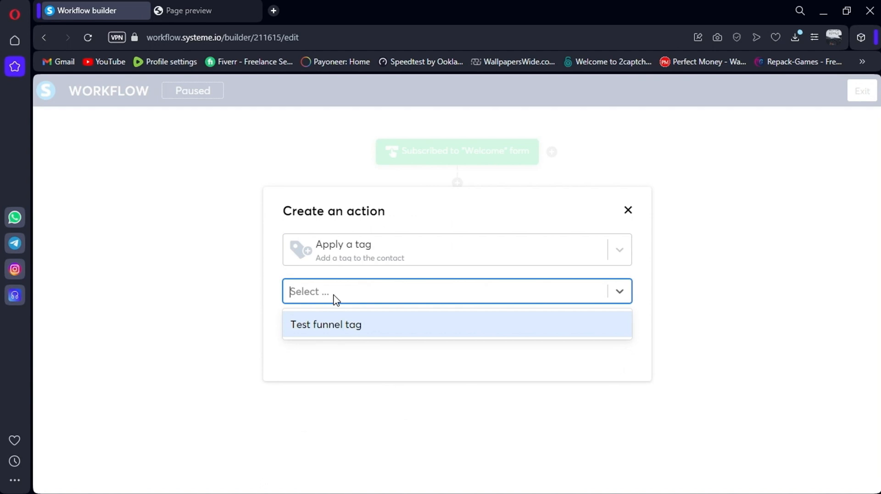
pyautogui.click(333, 326)
pyautogui.click(305, 327)
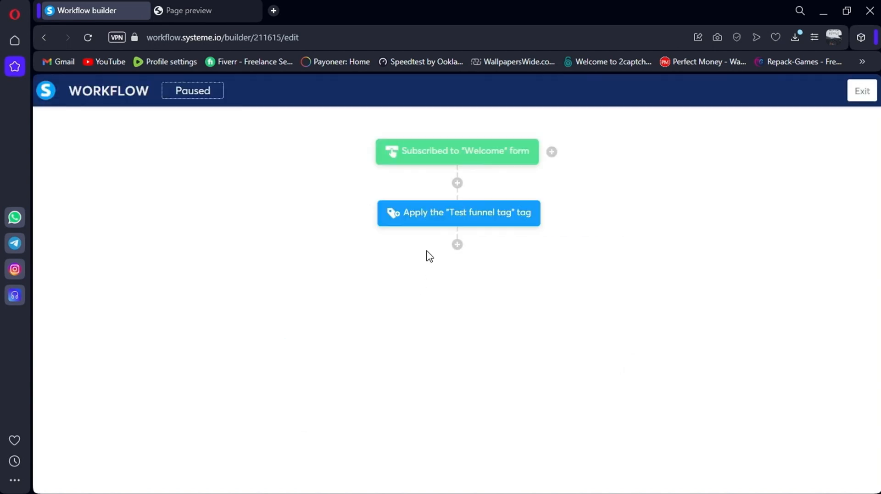
# Add a second action subscribing contacts to the 'test funnel' campaign
pyautogui.click(456, 247)
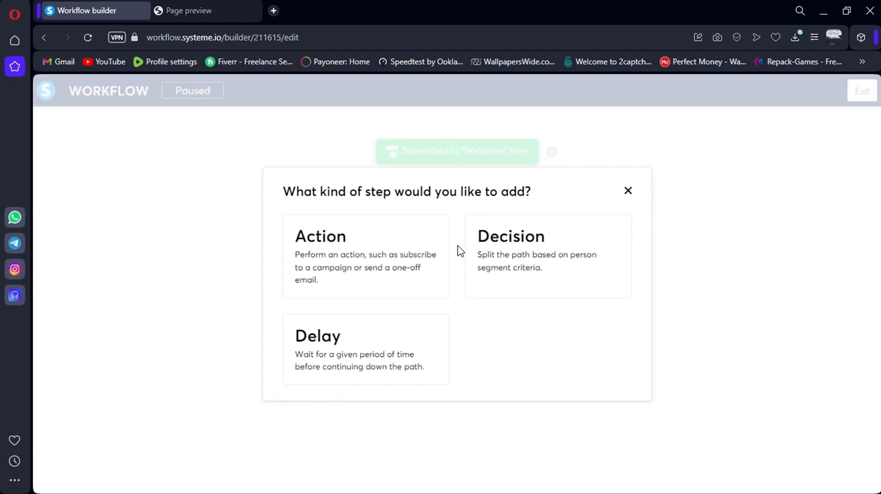
pyautogui.click(336, 258)
pyautogui.click(419, 262)
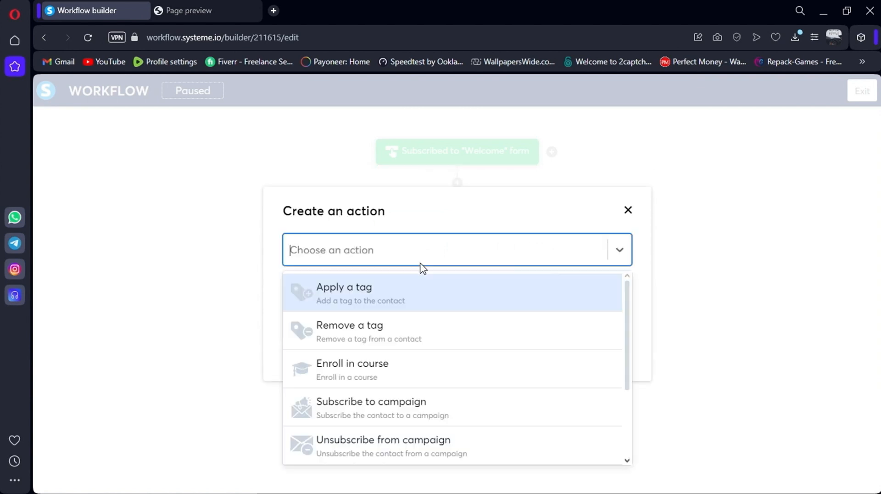
pyautogui.click(373, 409)
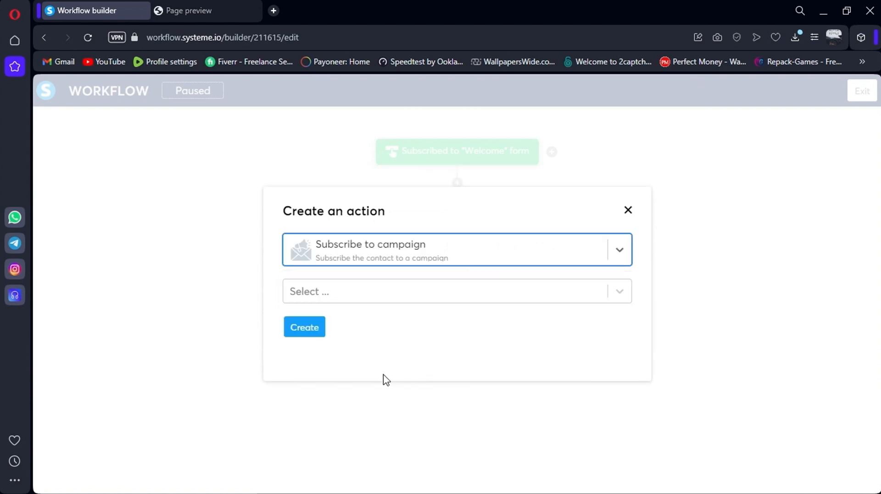
pyautogui.click(346, 297)
pyautogui.click(343, 329)
pyautogui.click(306, 326)
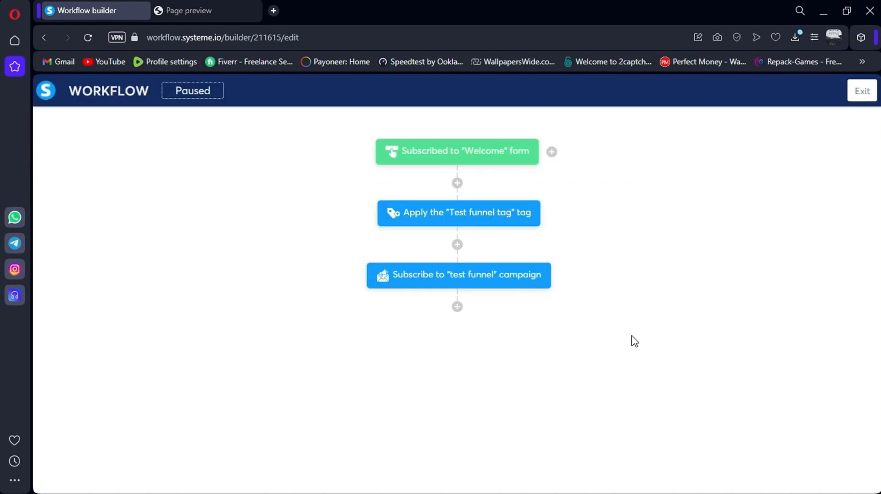
# Exit the builder and activate WORKFLOW from the workflows list, confirming the prompt
pyautogui.click(867, 105)
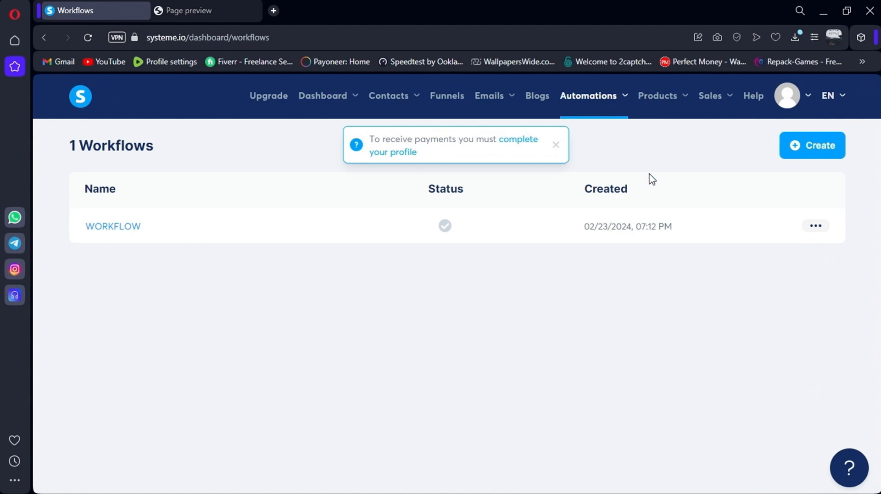
pyautogui.click(815, 225)
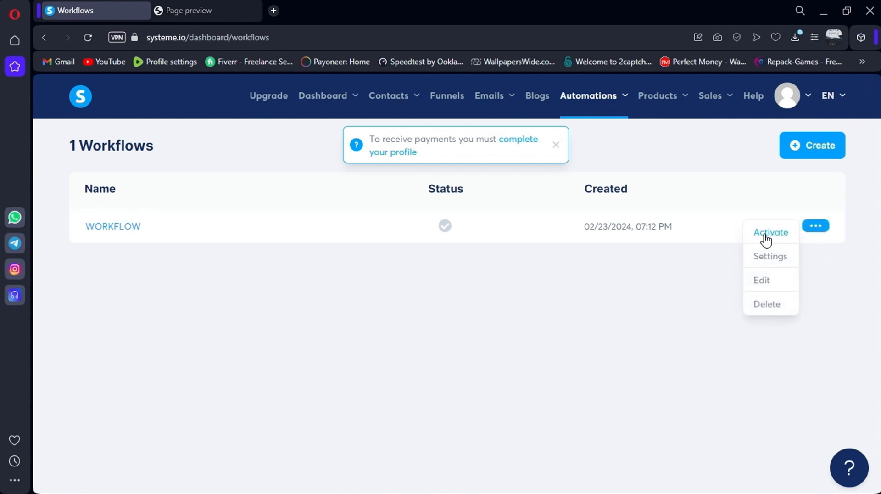
pyautogui.click(766, 234)
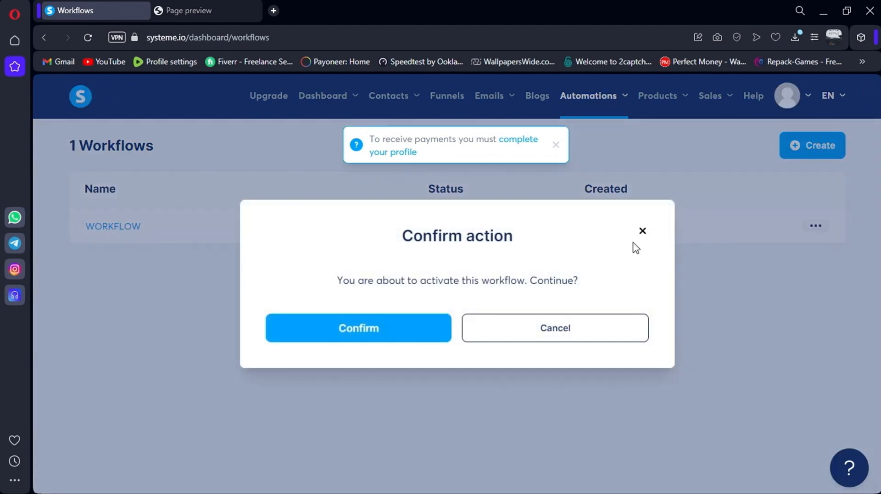
pyautogui.click(390, 327)
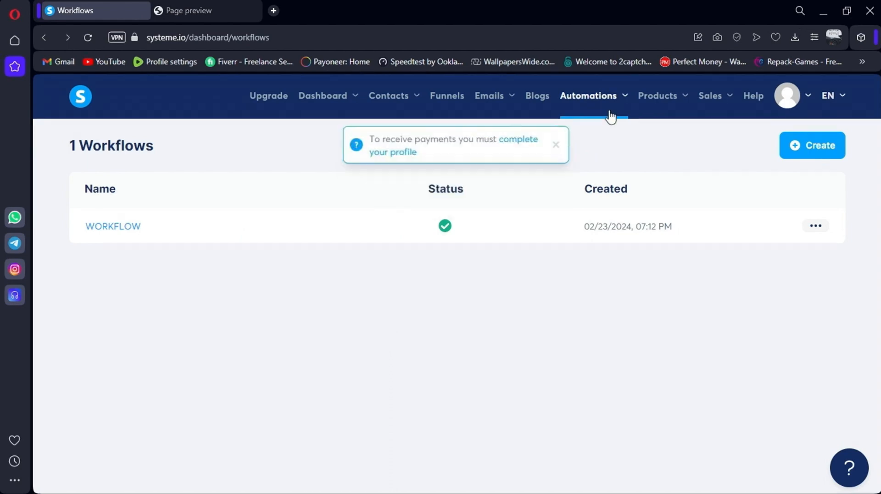
# Load the Test funnel's Welcome page URL in a private browser window
pyautogui.click(451, 103)
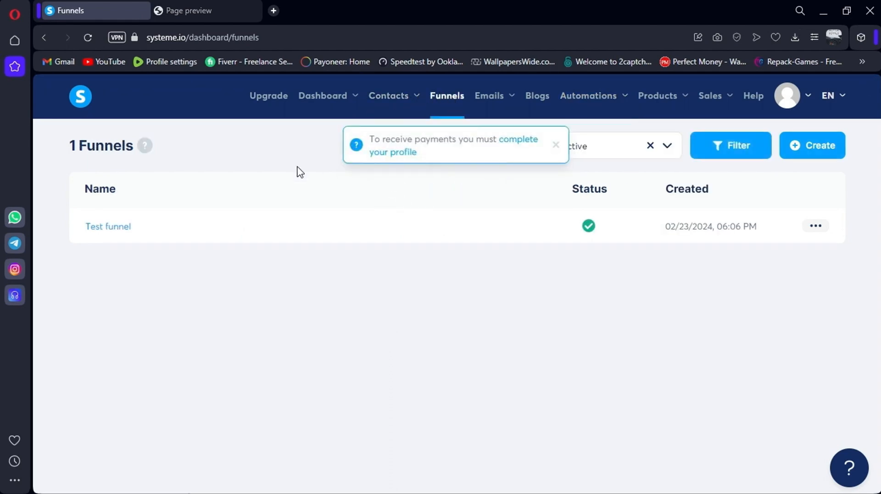
pyautogui.click(109, 227)
pyautogui.click(653, 338)
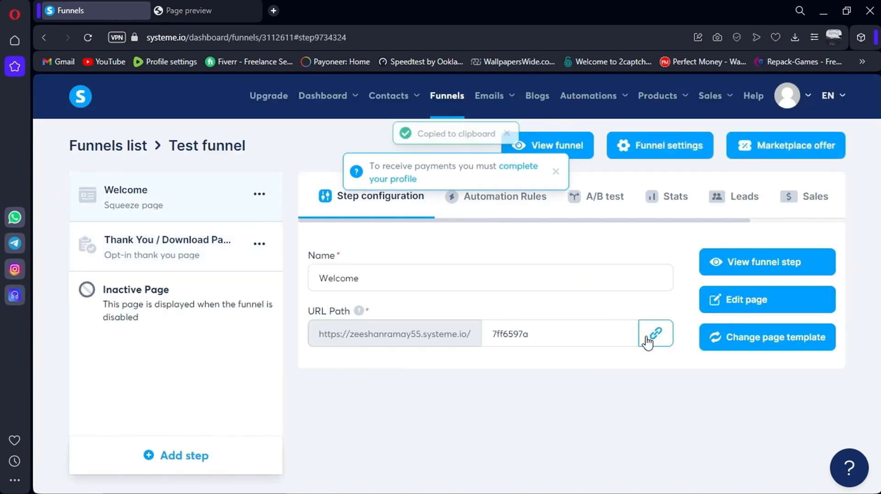
pyautogui.hotkey('ctrl', 'shift', 'n')
pyautogui.hotkey('ctrl', 'v')
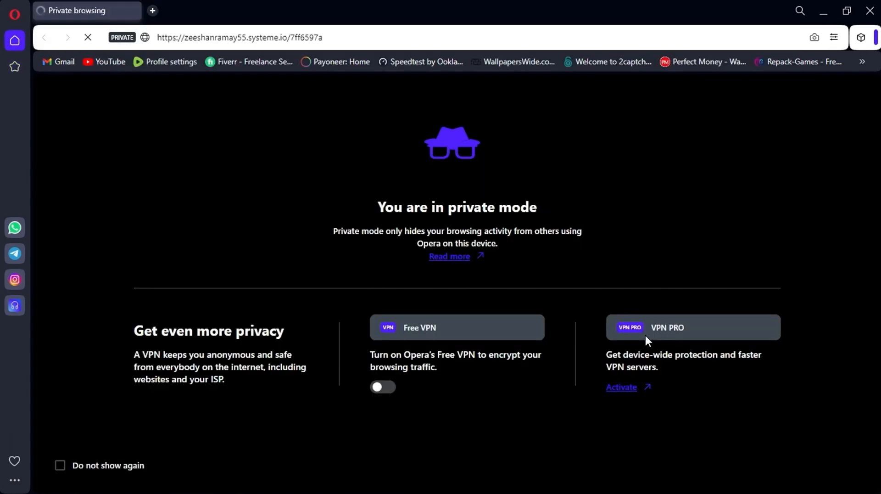
pyautogui.press('Return')
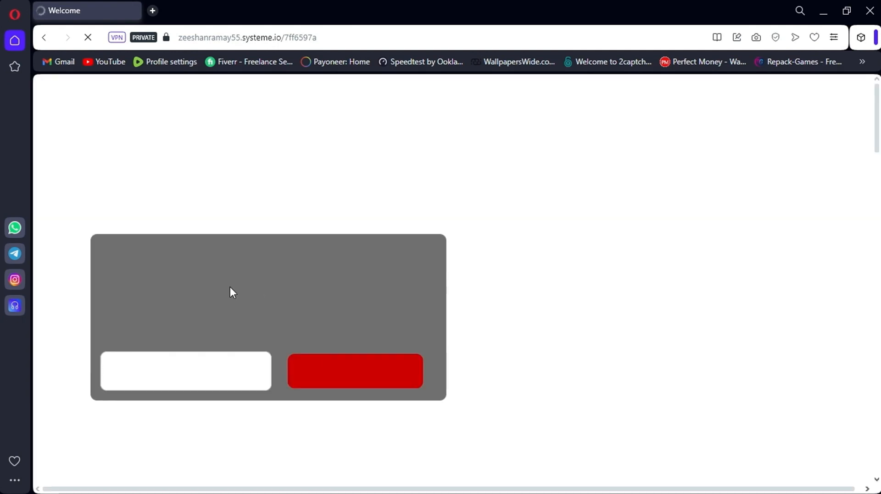
# Sign up with a test e-mail, check the thank-you message, and close the private window
pyautogui.click(191, 369)
pyautogui.write('z')
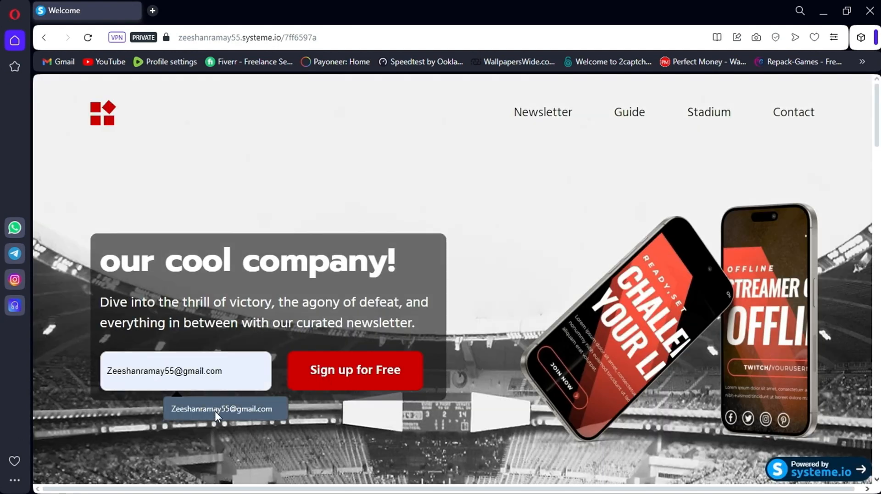
pyautogui.click(214, 409)
pyautogui.click(330, 383)
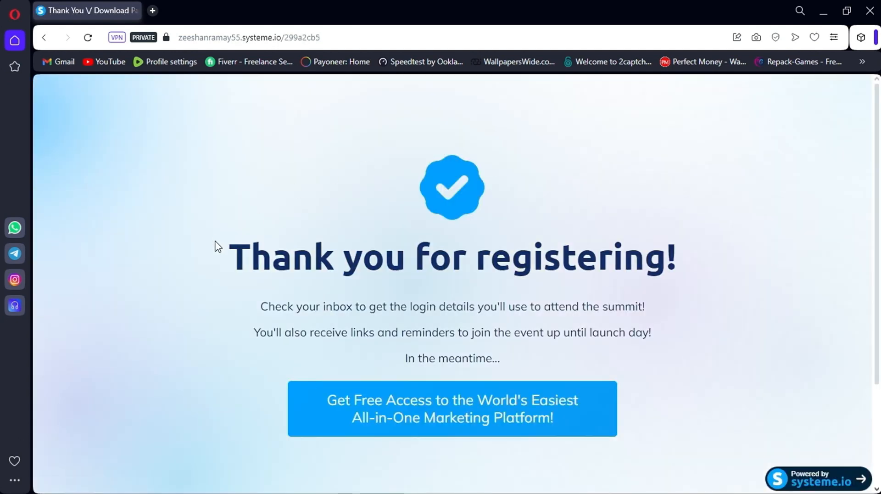
pyautogui.moveTo(217, 246); pyautogui.dragTo(743, 277)
pyautogui.click(746, 277)
pyautogui.click(869, 10)
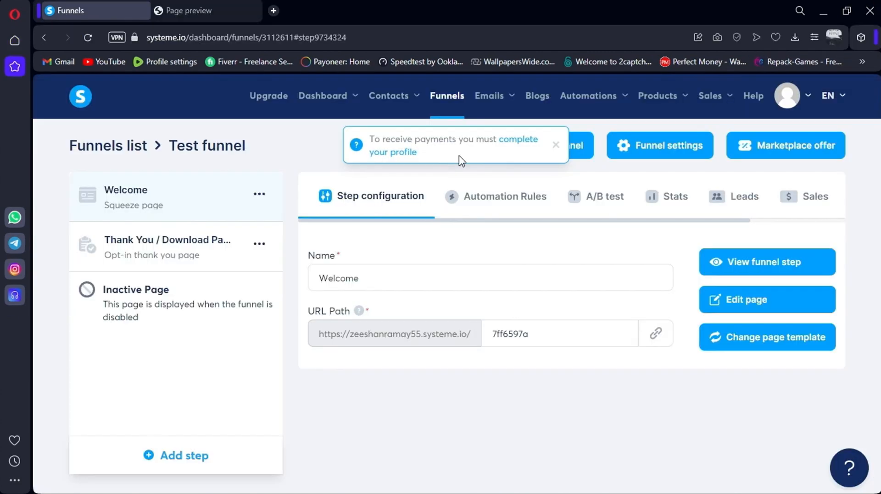
# Open the 'First Email' message in Gmail, mark it 'Looks safe', and check its greeting
pyautogui.hotkey('ctrl', 't')
pyautogui.write('gmail.com')
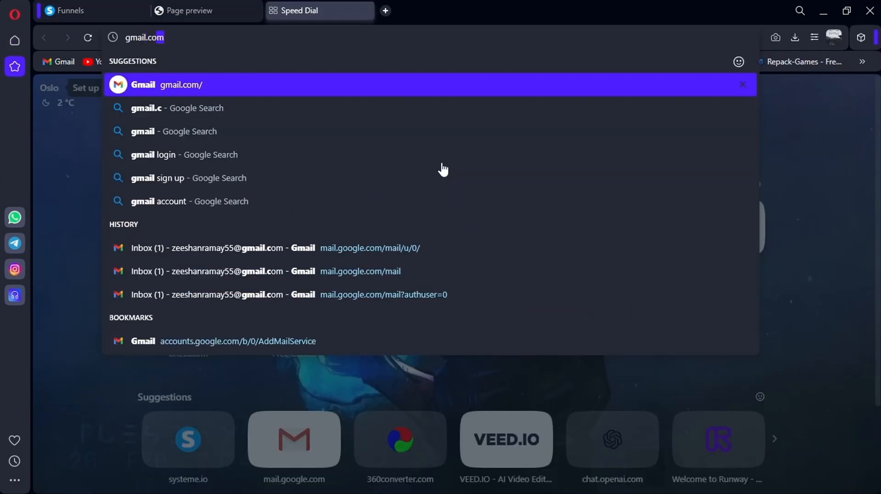
pyautogui.press('Return')
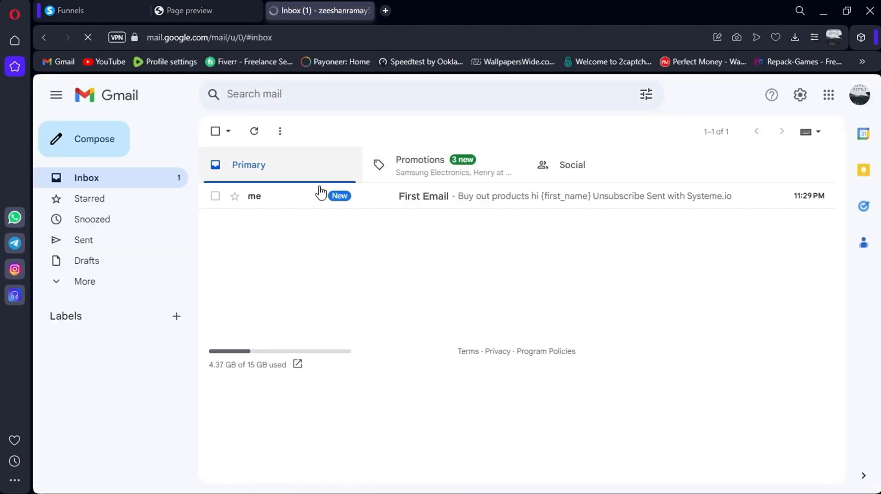
pyautogui.click(312, 201)
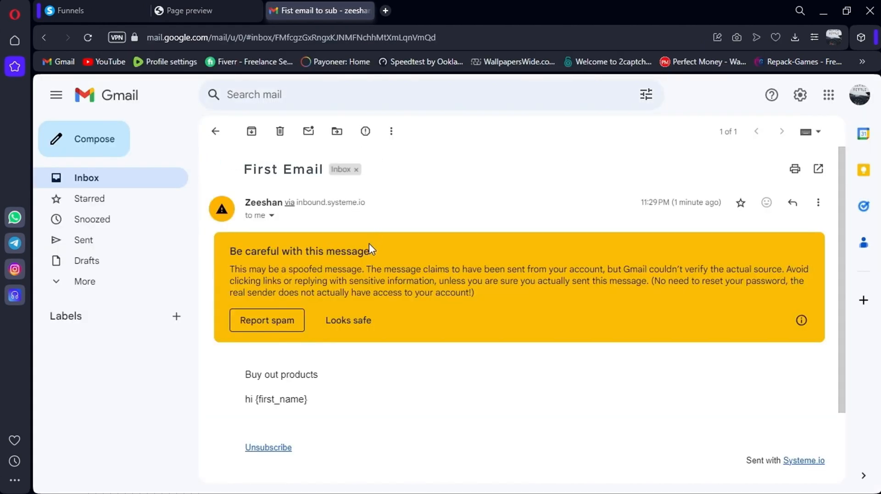
pyautogui.click(343, 319)
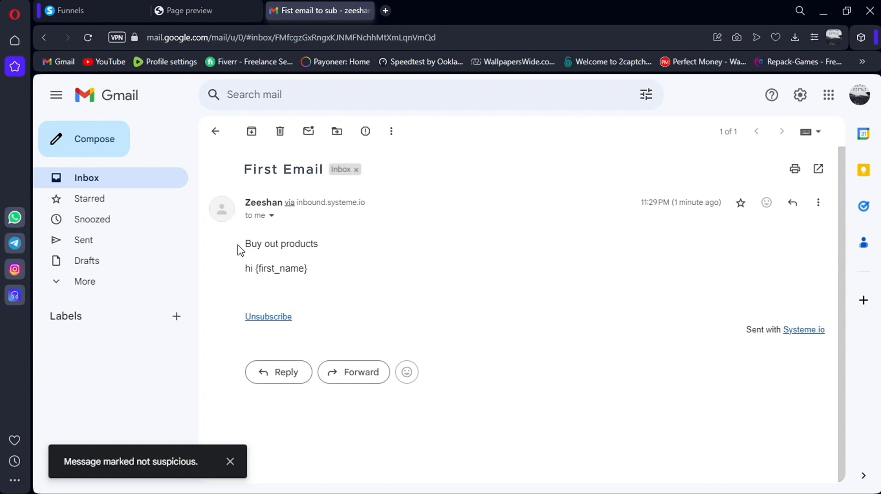
pyautogui.moveTo(238, 249); pyautogui.dragTo(243, 270)
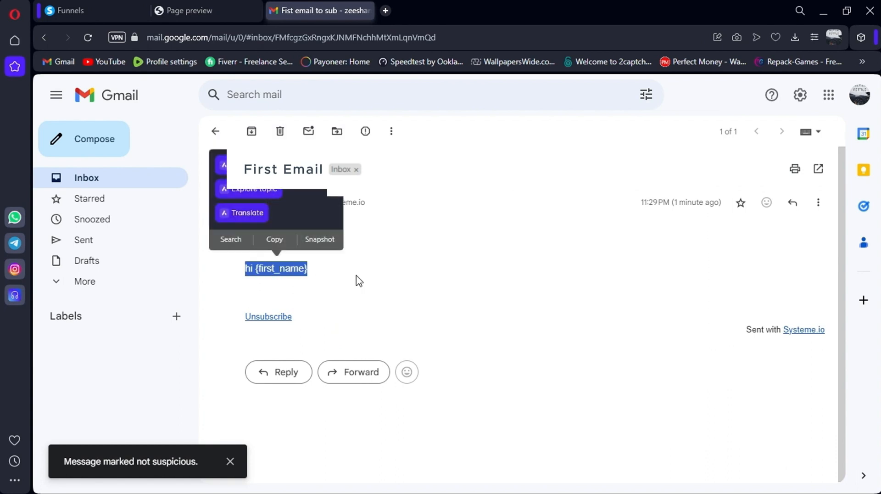
pyautogui.click(358, 281)
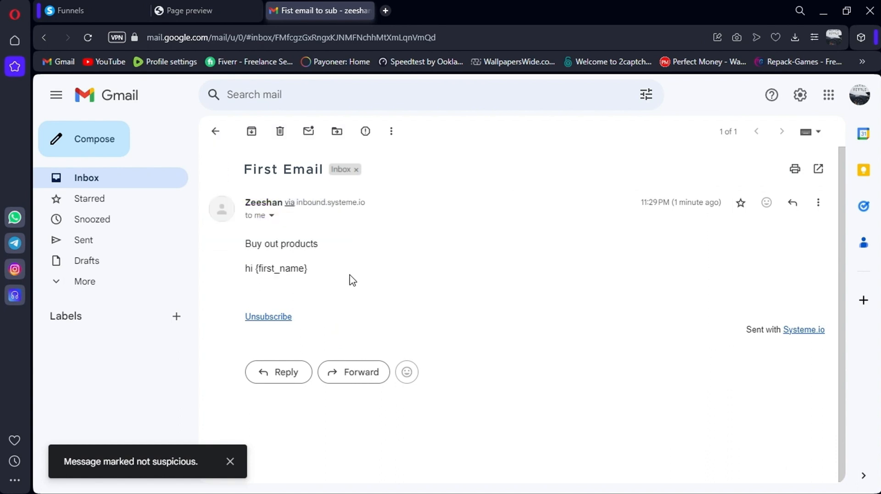
pyautogui.click(114, 11)
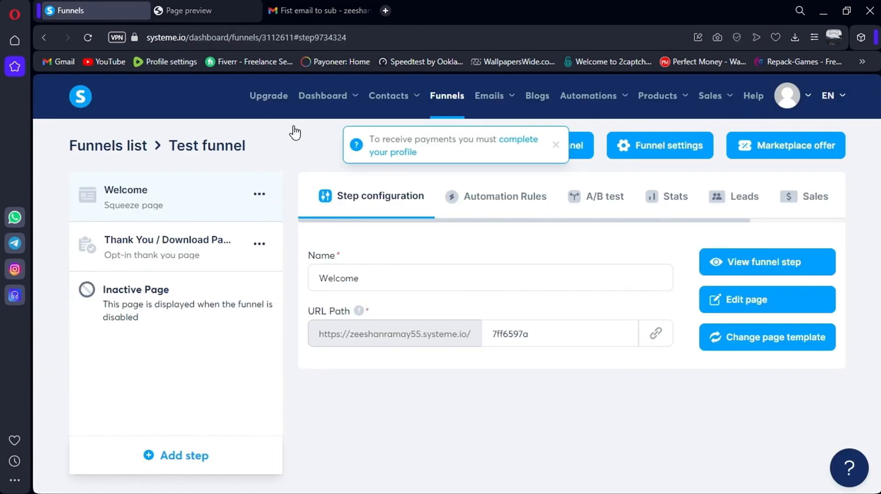
# Close the payments notice and confirm the new contact carries 'Test funnel tag' in Contacts
pyautogui.click(555, 144)
pyautogui.moveTo(388, 96)
pyautogui.click(403, 138)
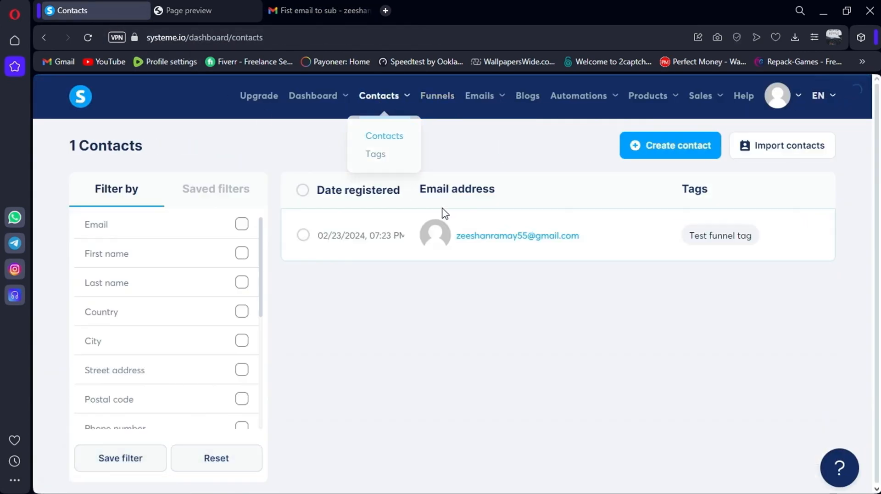
pyautogui.moveTo(455, 236); pyautogui.dragTo(627, 305)
pyautogui.click(627, 305)
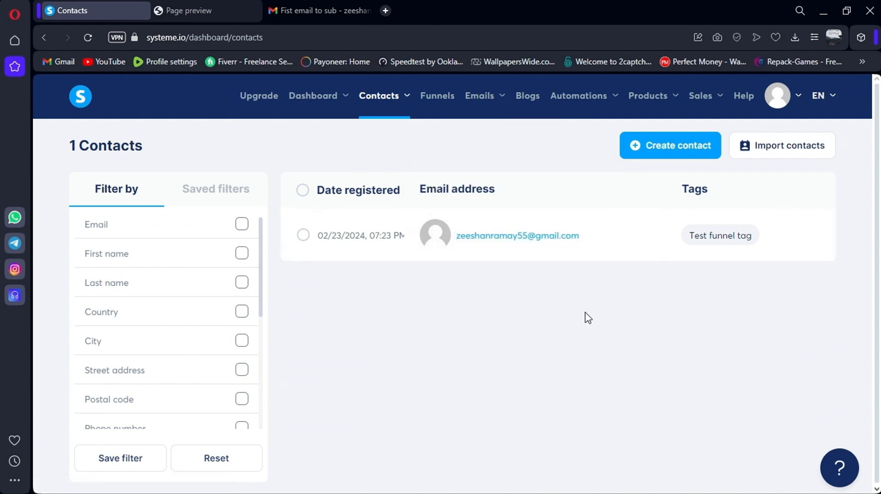
pyautogui.click(424, 96)
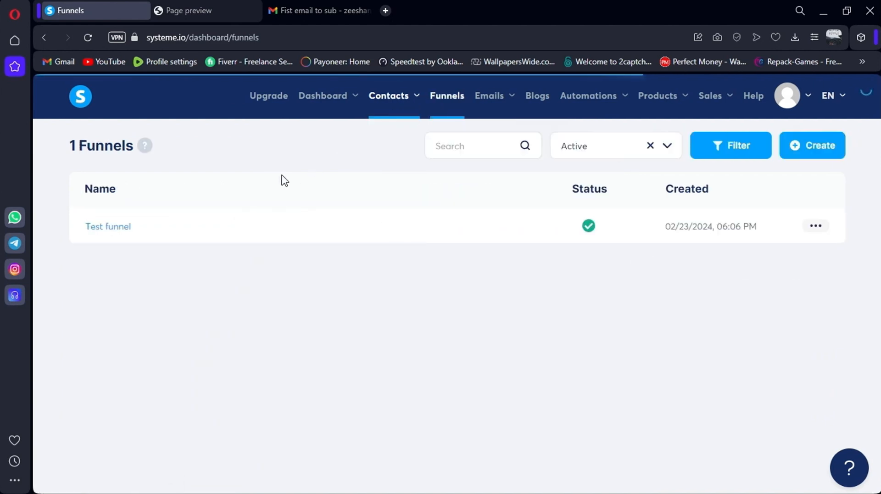
pyautogui.click(118, 233)
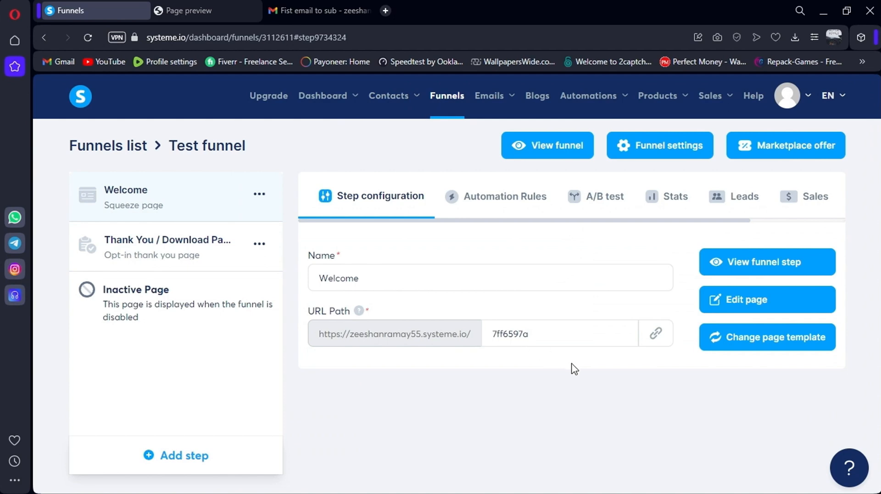